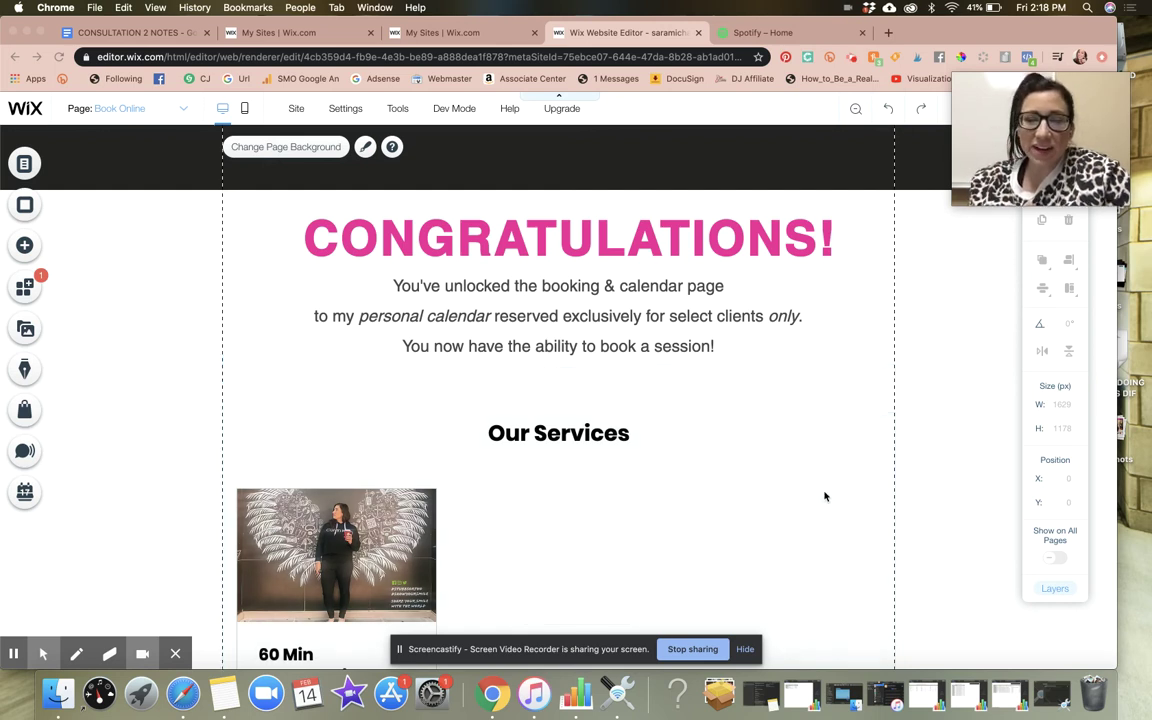
Browse the Bookings elements in the Add panel, then open the Bookings Manager from the sidebar
scroll(825, 496, down, 5)
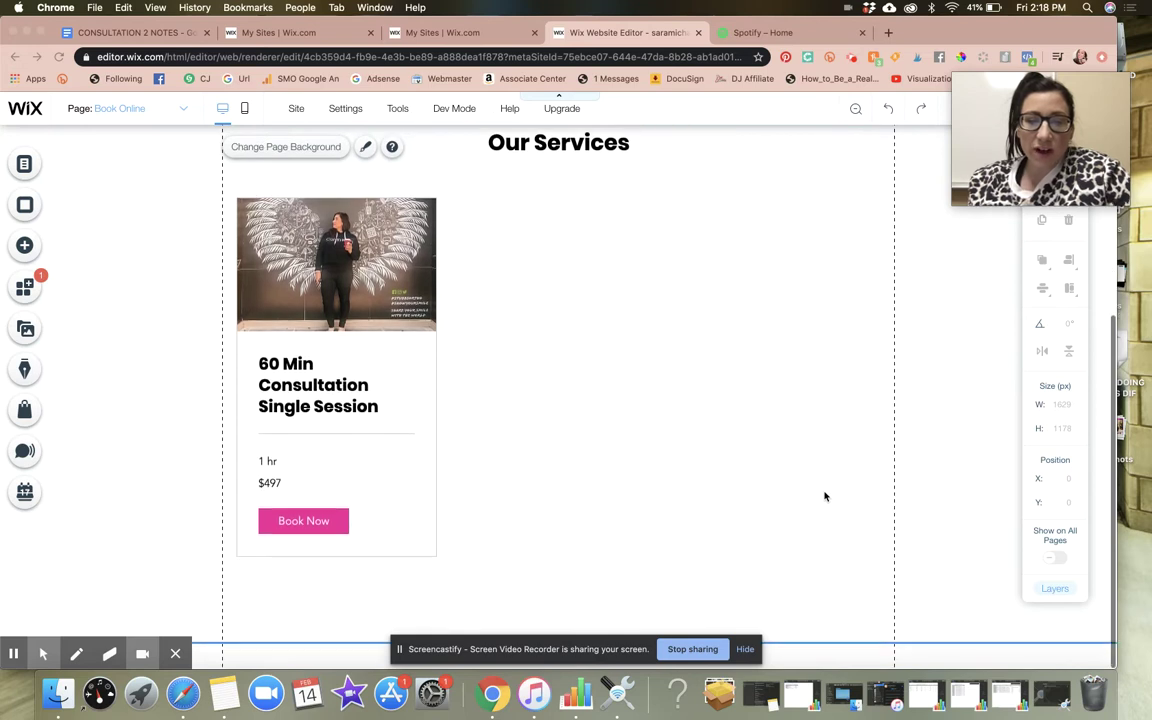
scroll(825, 496, up, 5)
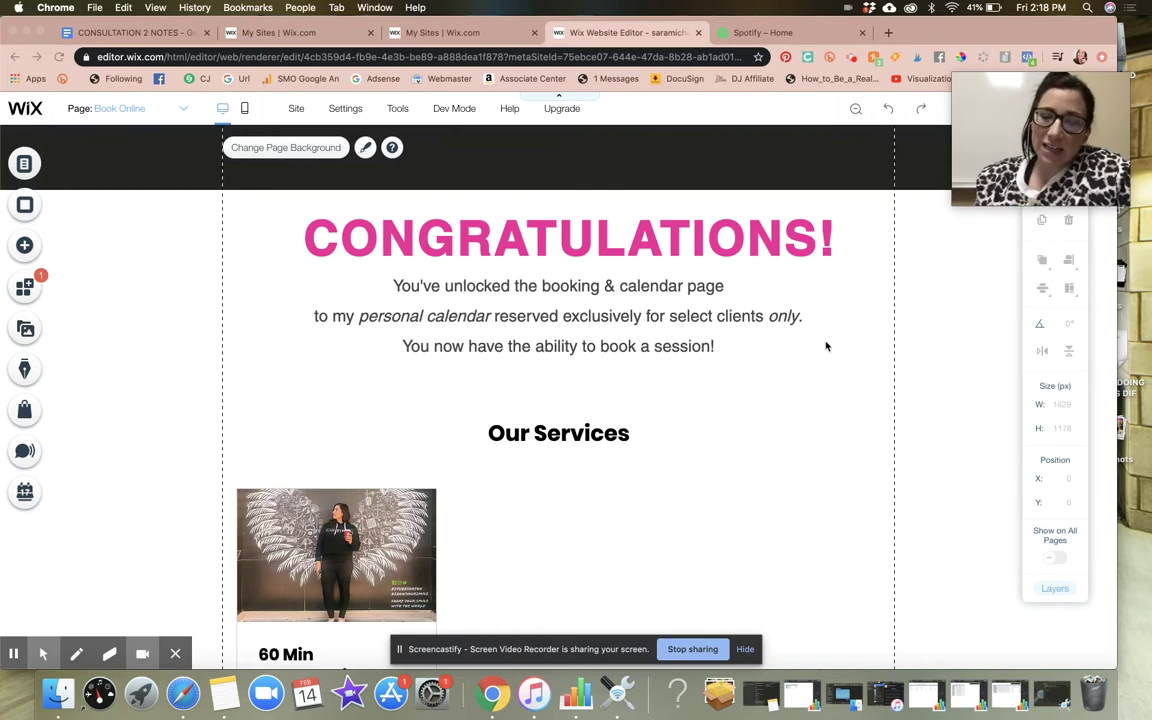
scroll(825, 342, down, 3)
scroll(826, 346, up, 2)
scroll(826, 346, up, 2)
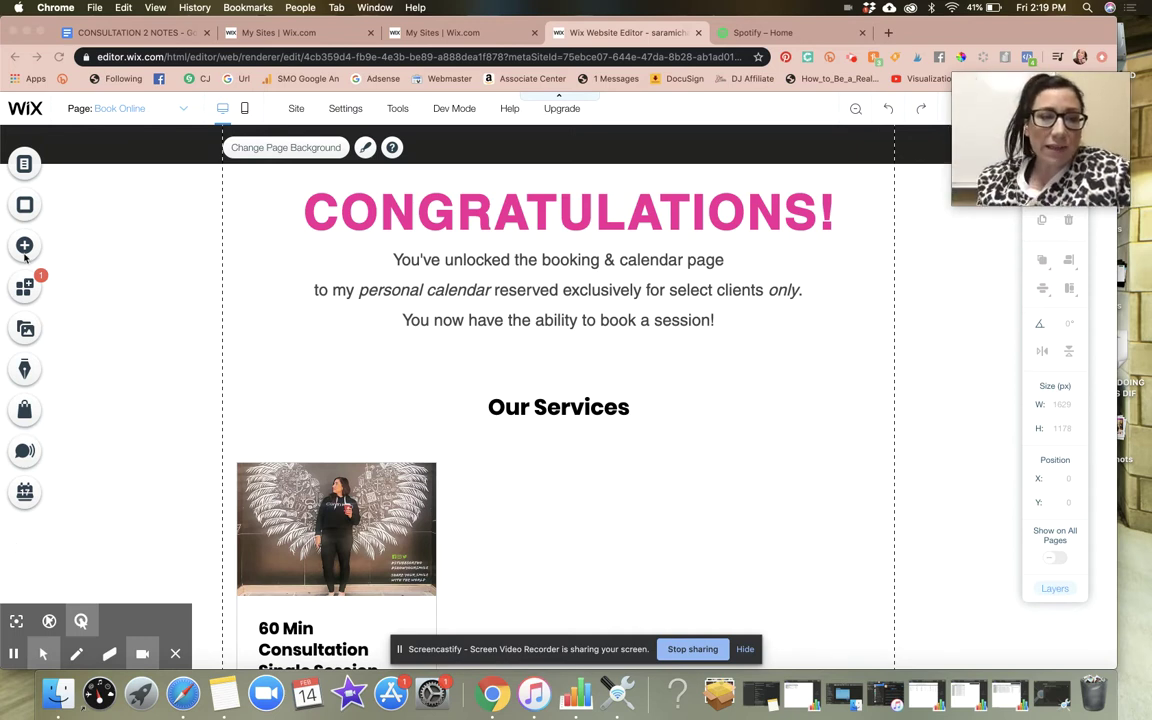
click(24, 247)
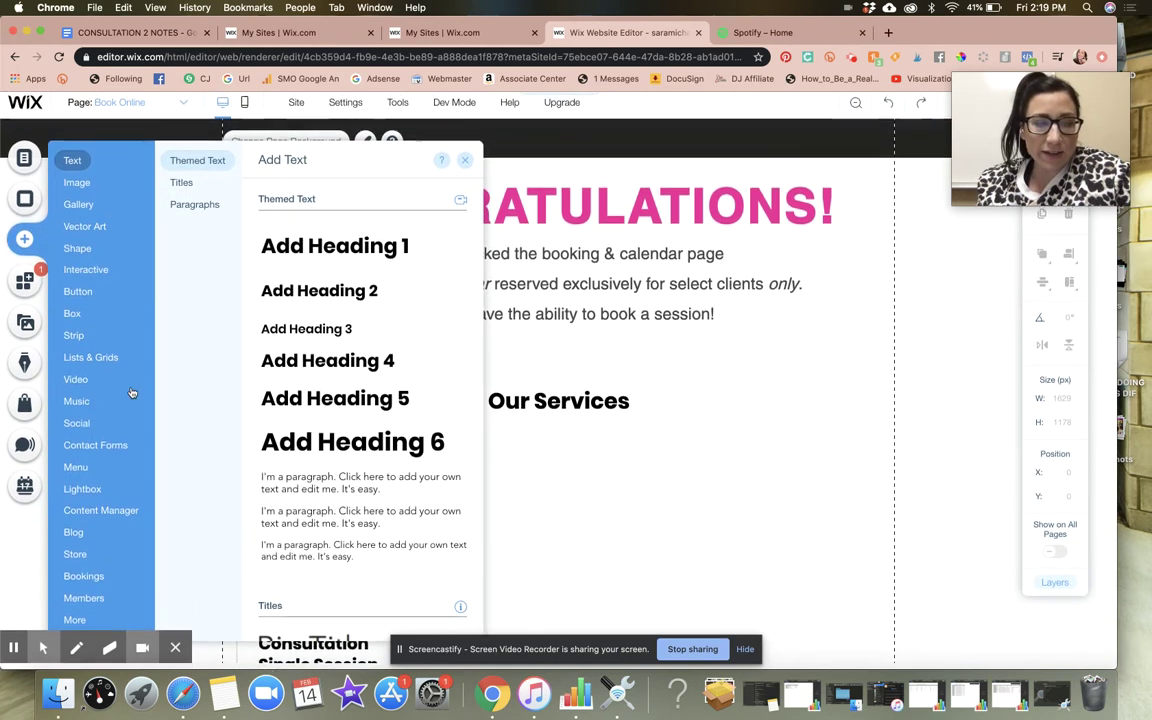
click(85, 580)
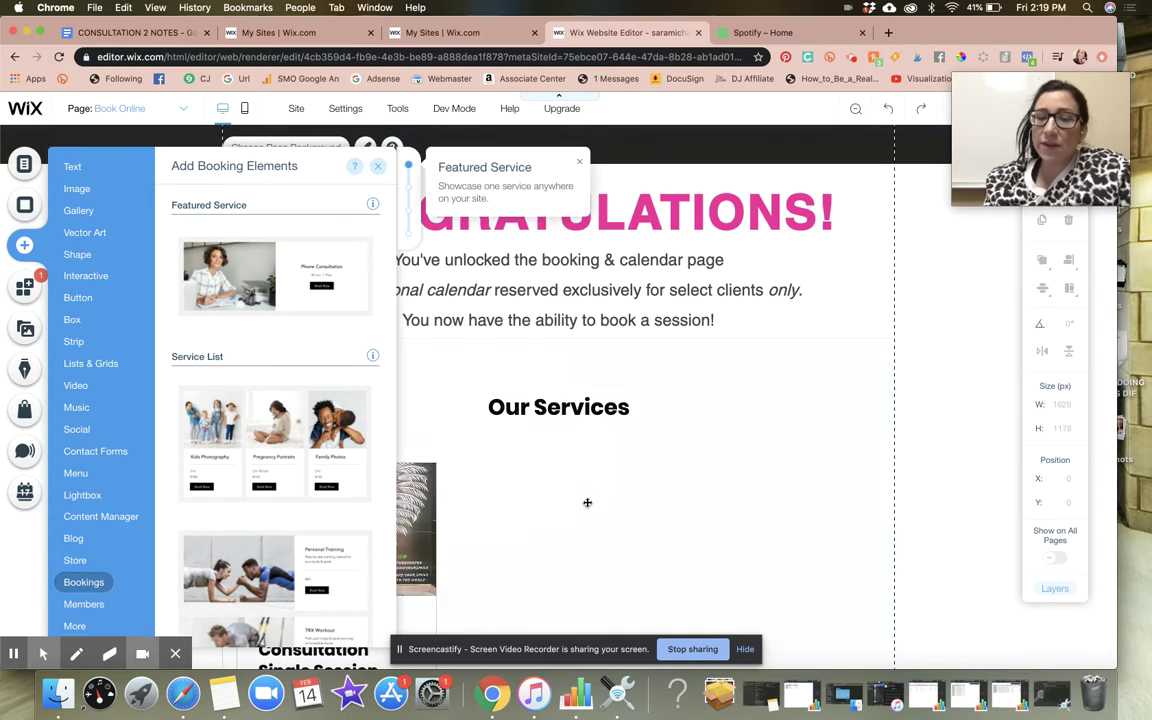
click(379, 167)
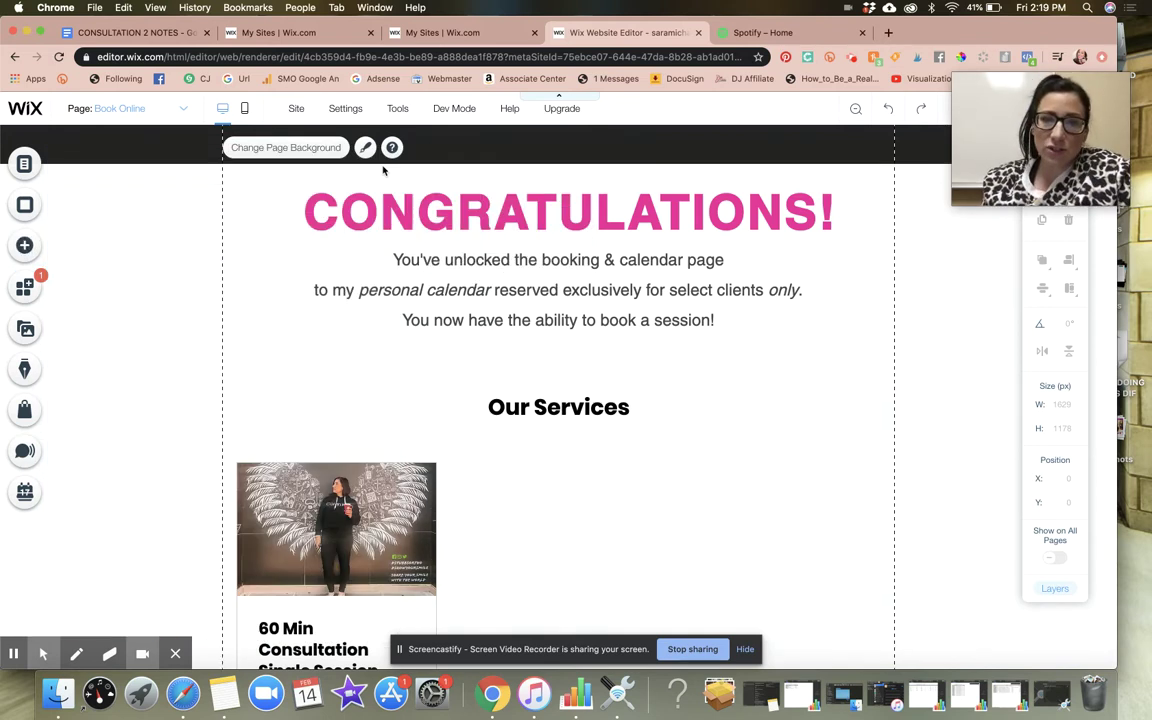
click(26, 493)
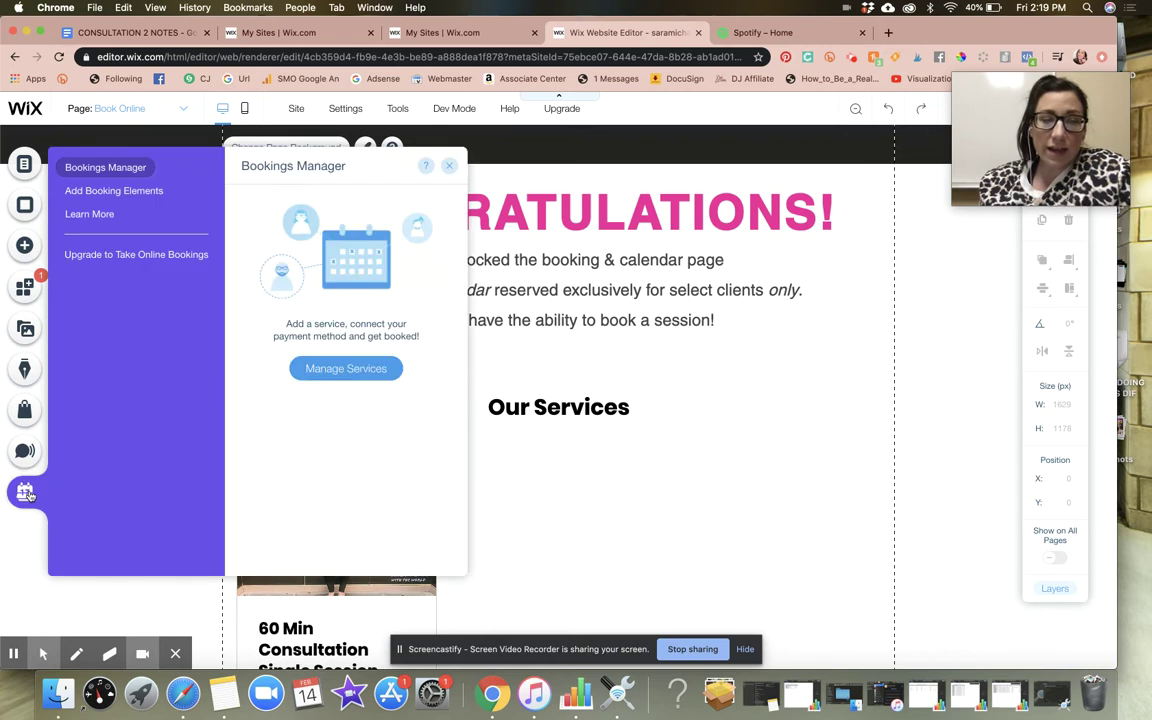
Reopen the Bookings Manager and go to Manage Services to see the booking services list
click(918, 303)
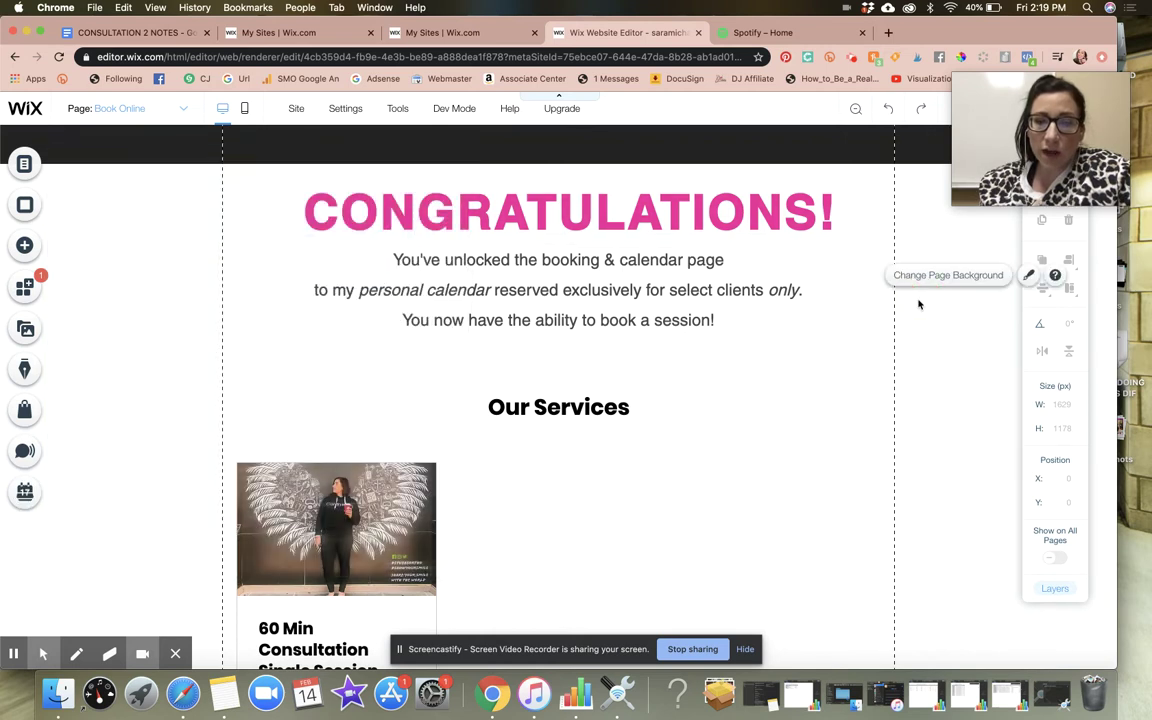
scroll(919, 304, down, 2)
scroll(918, 304, up, 3)
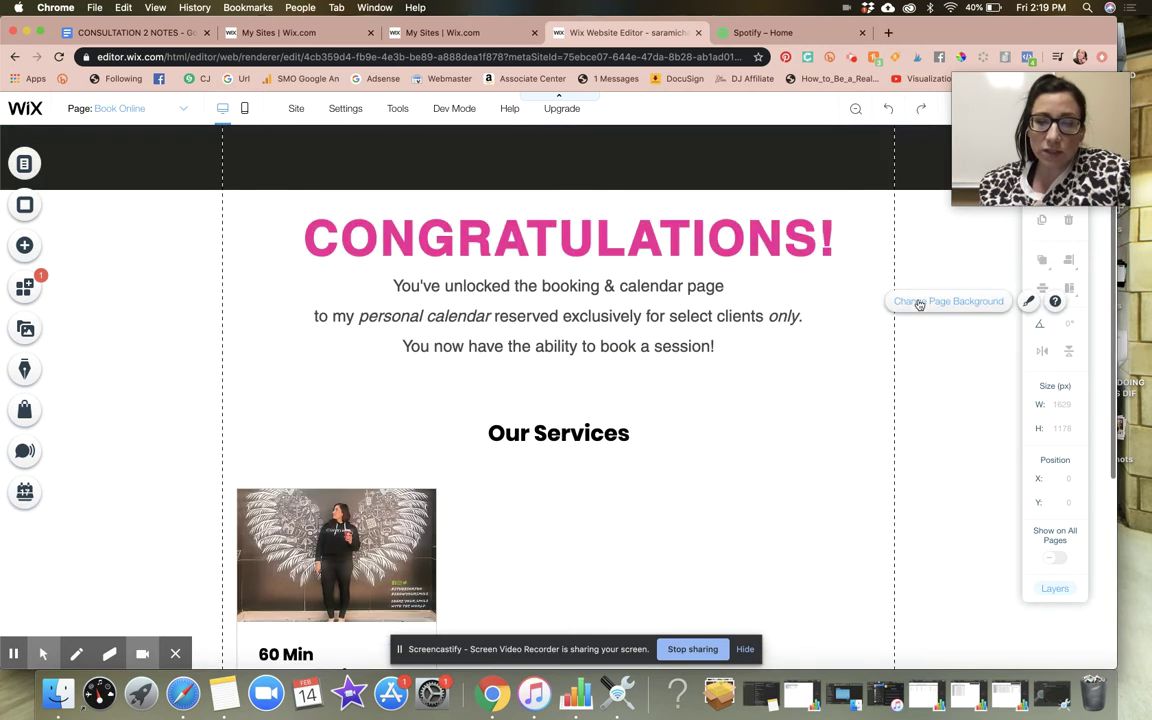
scroll(918, 304, down, 3)
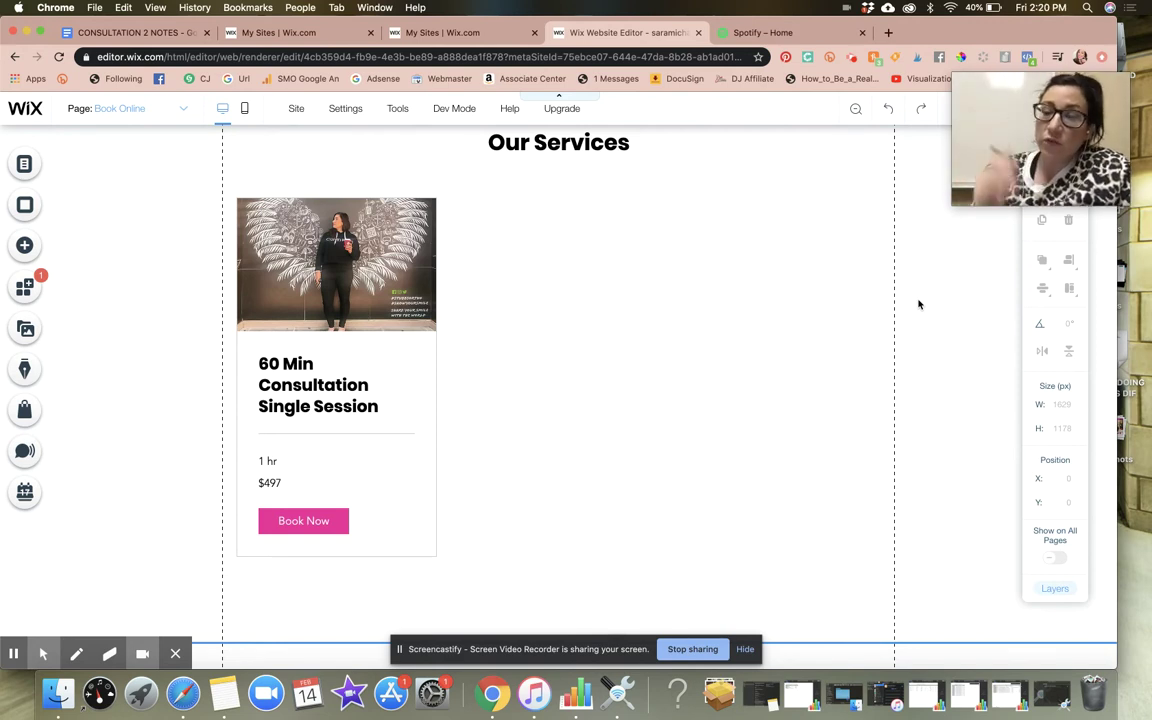
click(25, 493)
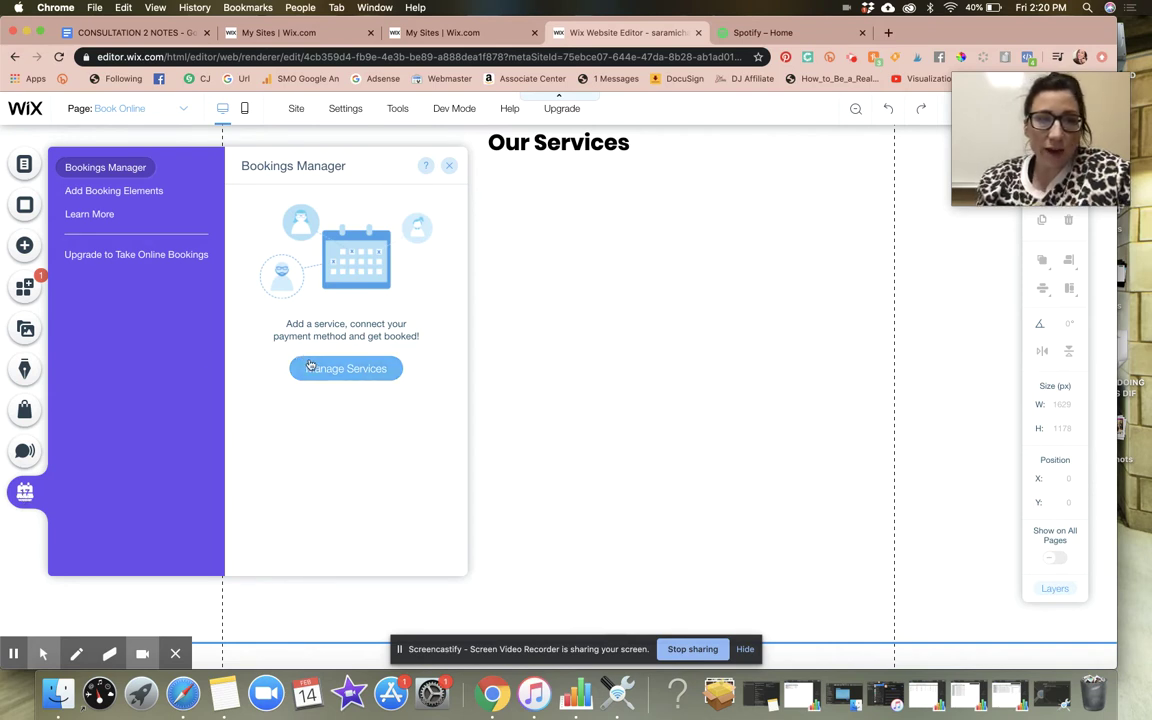
click(368, 377)
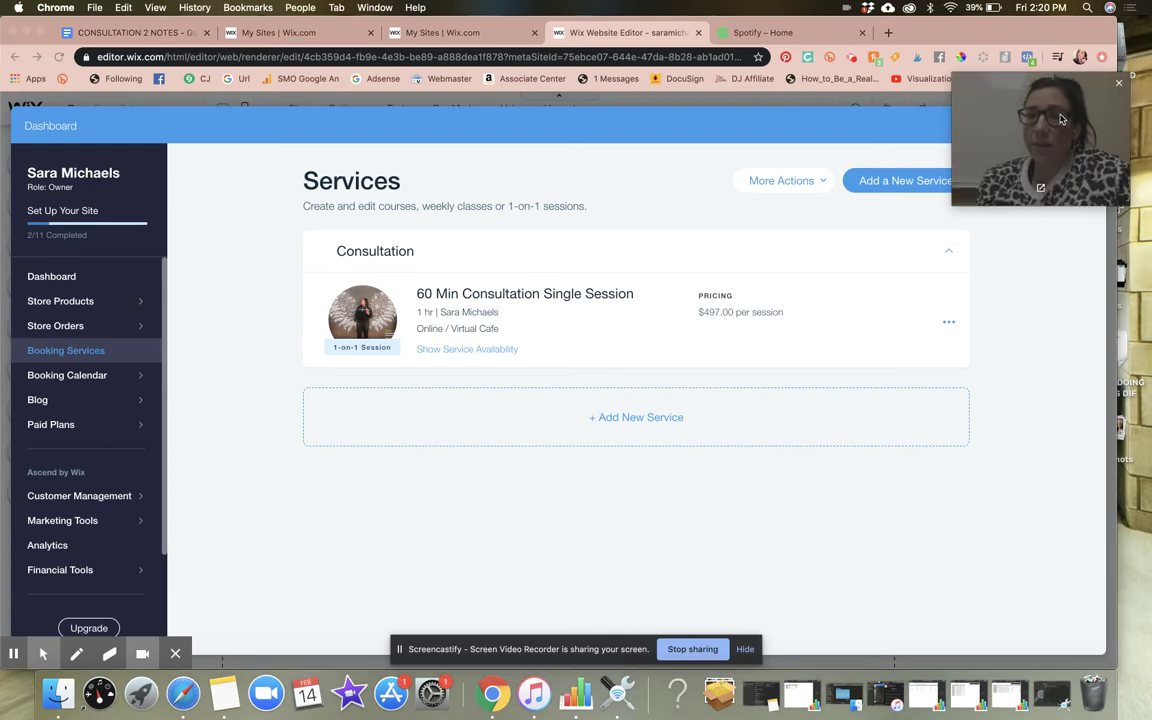
Choose Create Coupon from the Services page's More Actions menu
drag(1062, 118, 1072, 64)
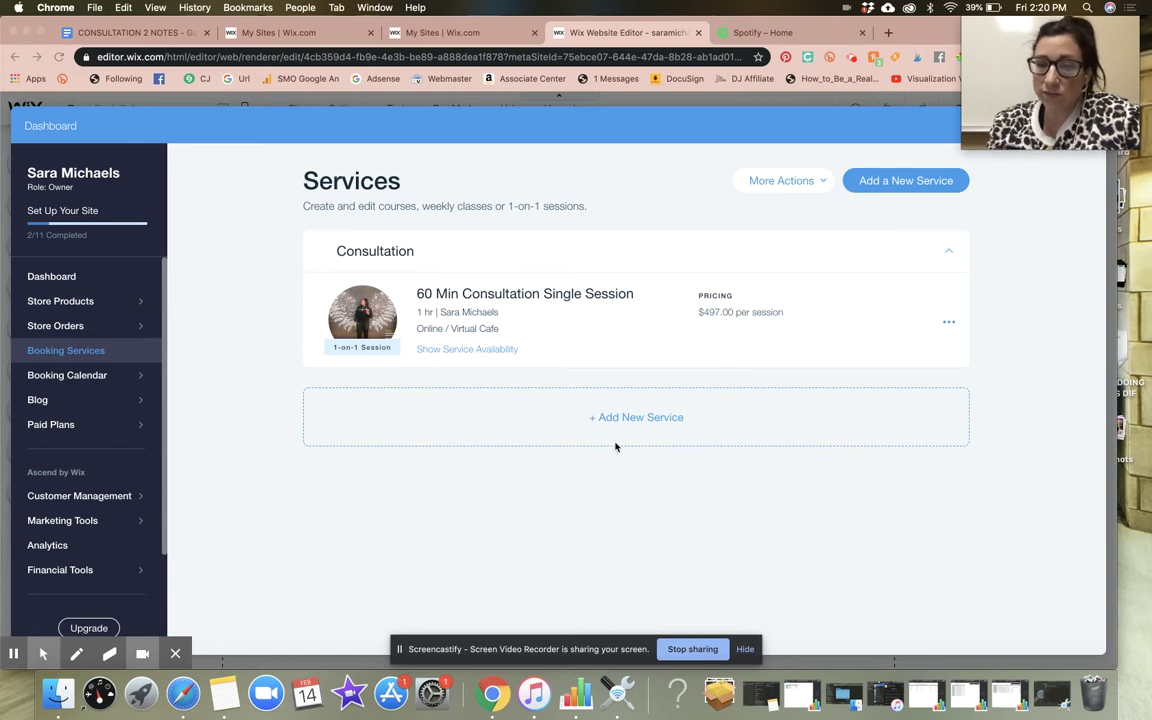
click(783, 182)
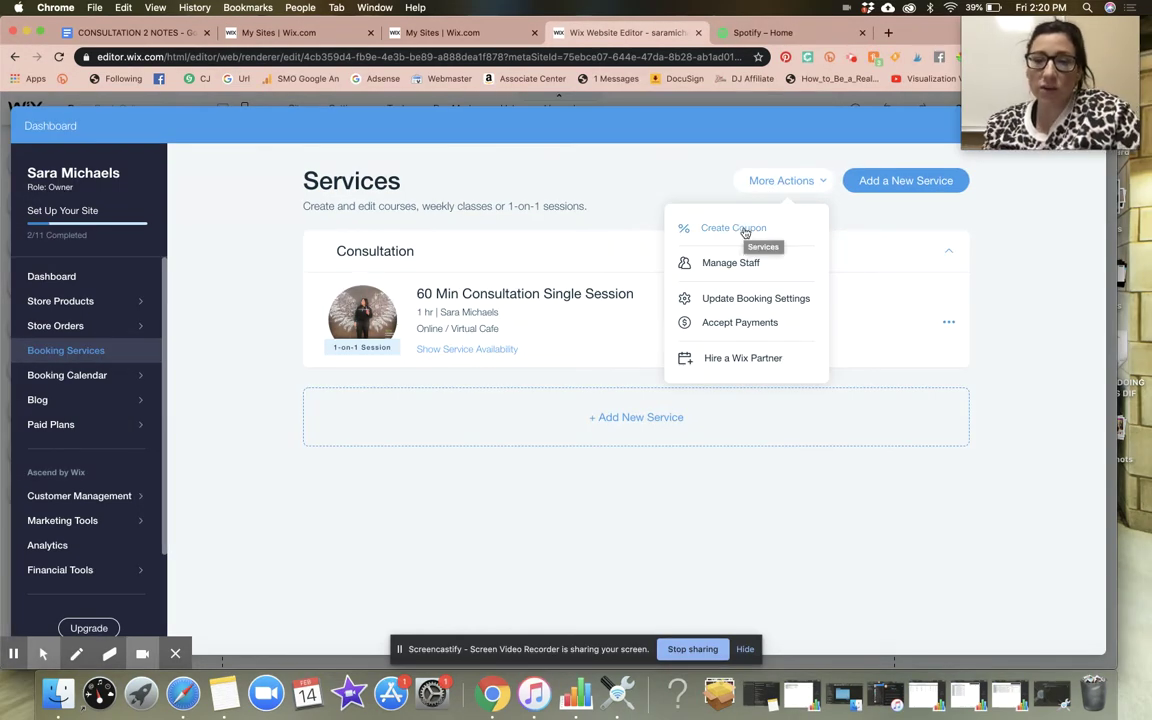
click(745, 233)
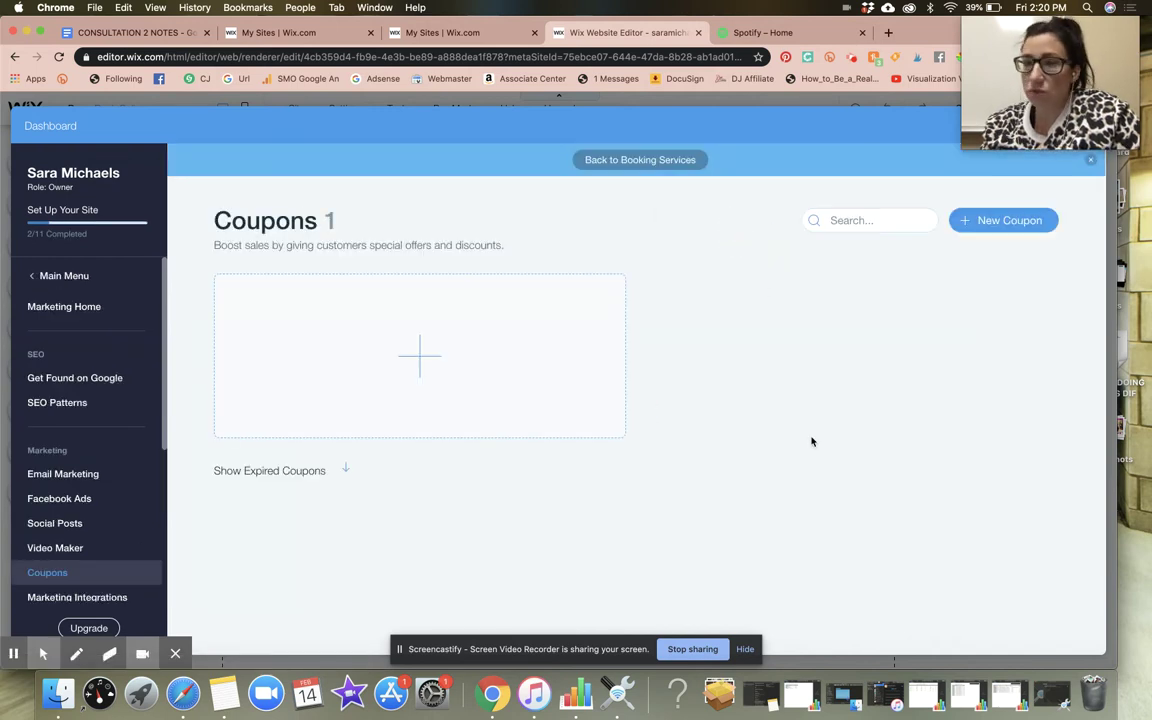
Start a new $ Discount coupon from the empty coupon card on the Coupons page
scroll(789, 406, down, 1)
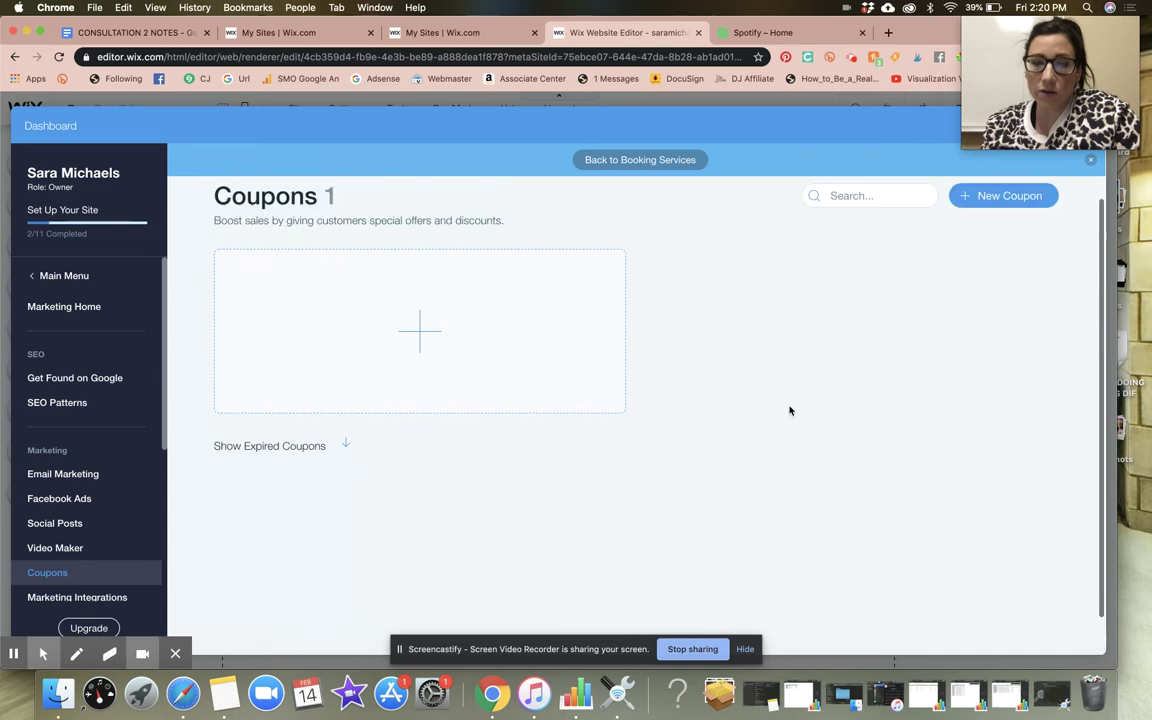
scroll(789, 410, up, 1)
click(427, 361)
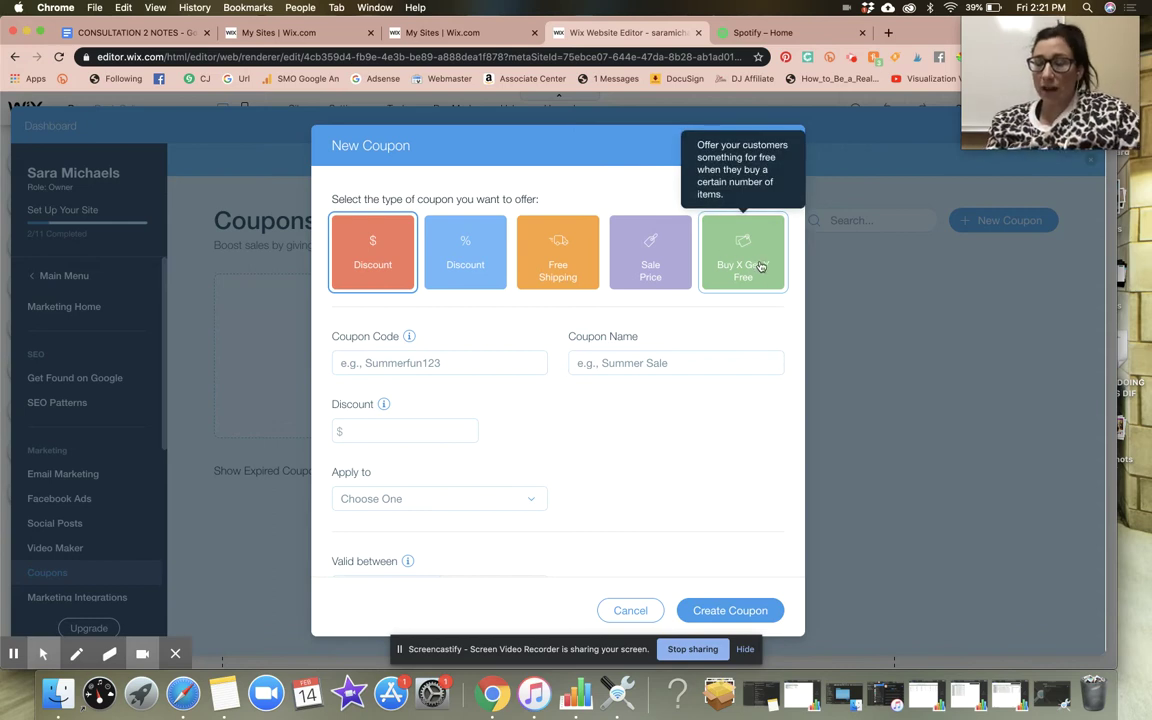
click(435, 363)
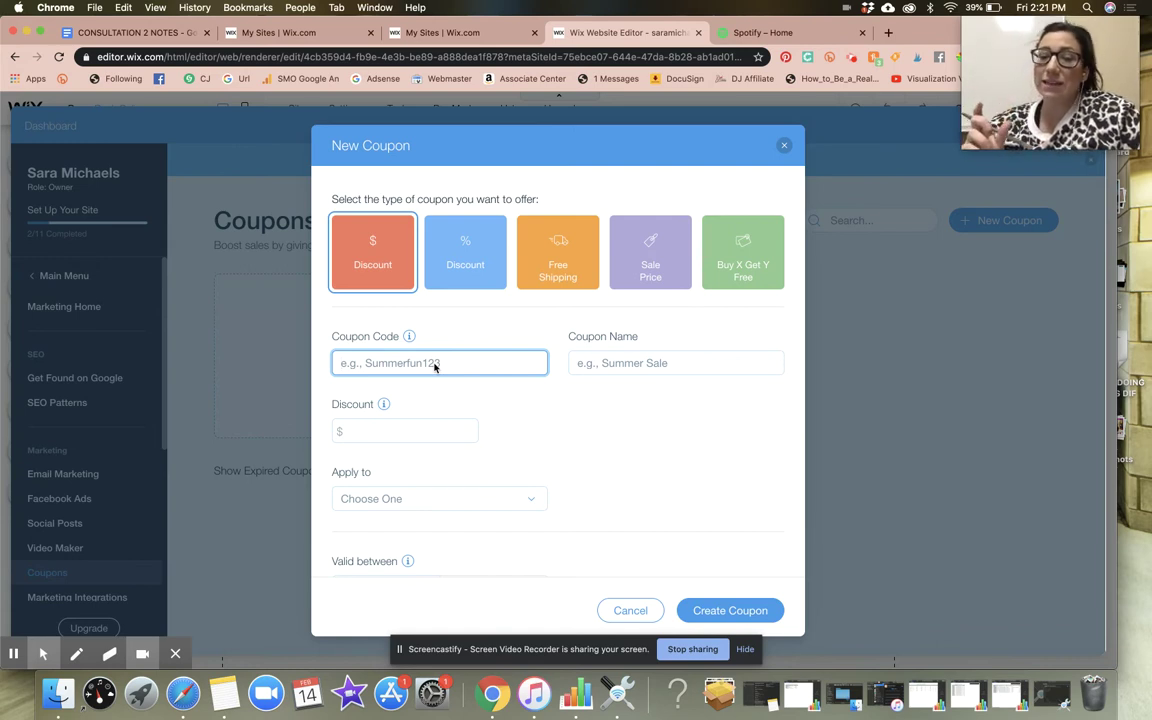
Enter the client's name as the coupon code, a matching coupon name, and a 497 discount
click(364, 364)
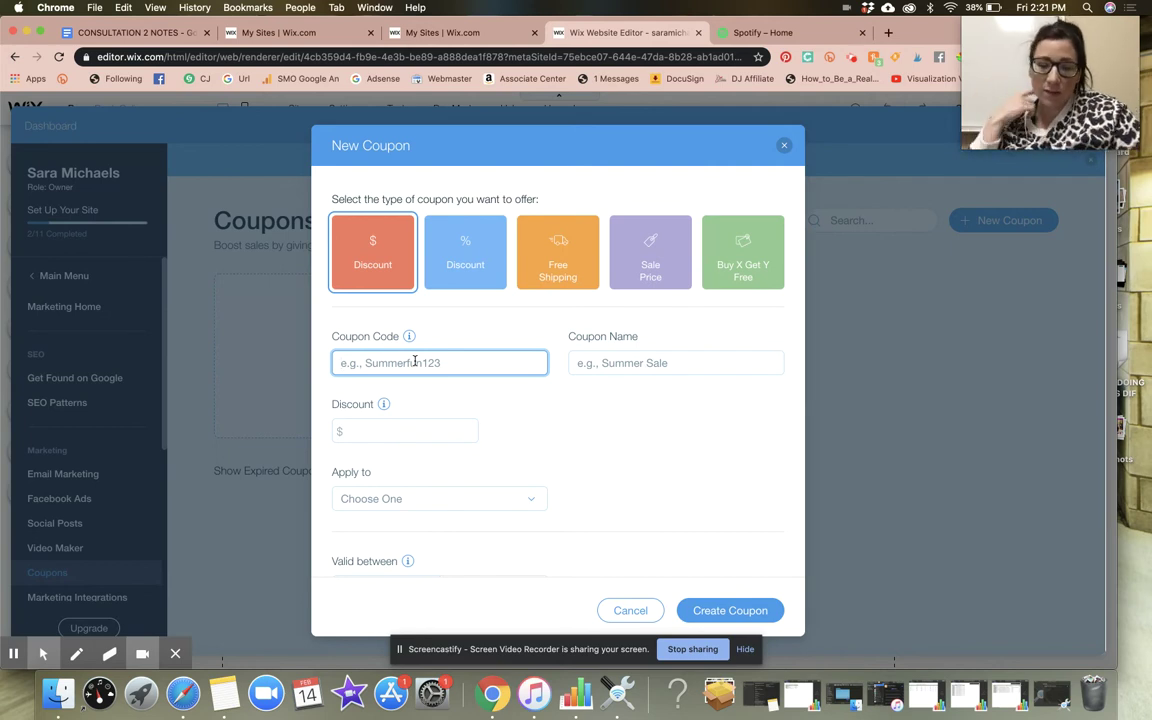
text(SHARI)
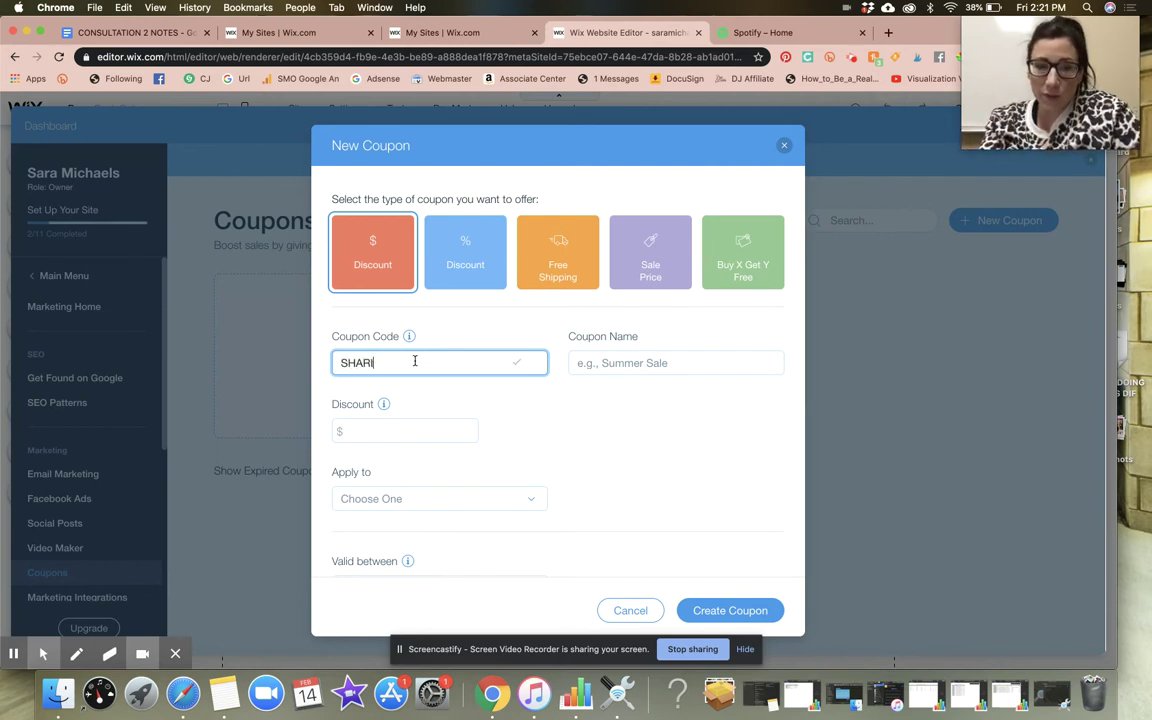
click(653, 368)
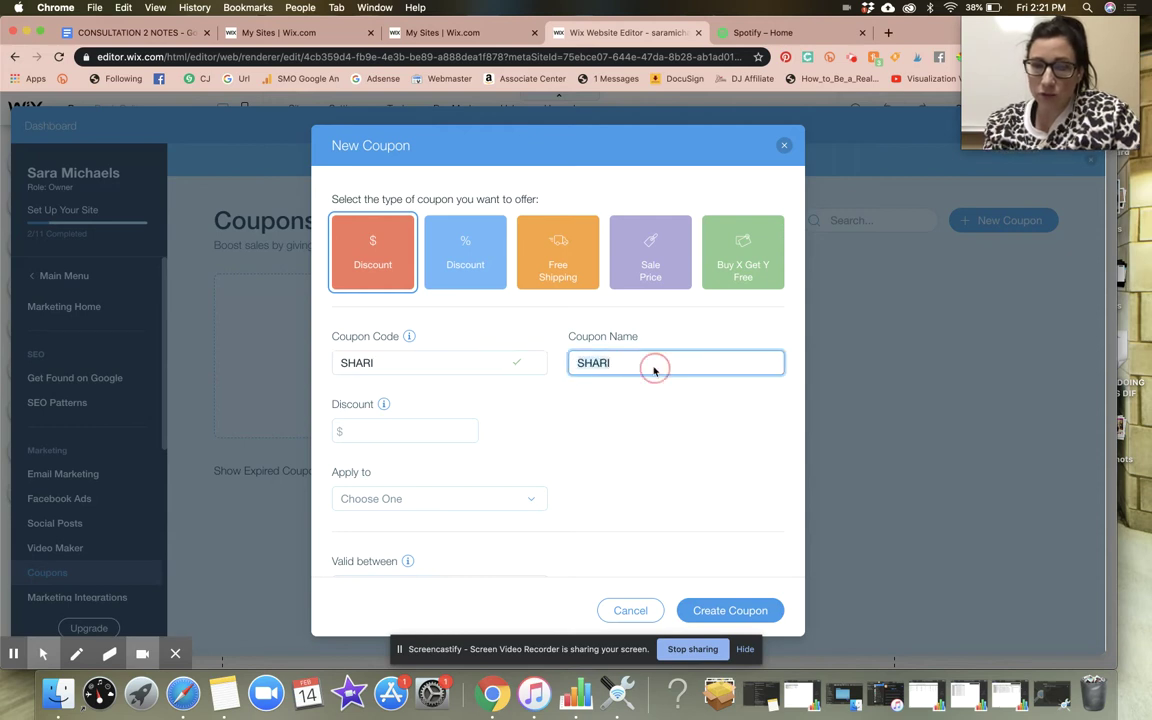
text(Shari Coupon)
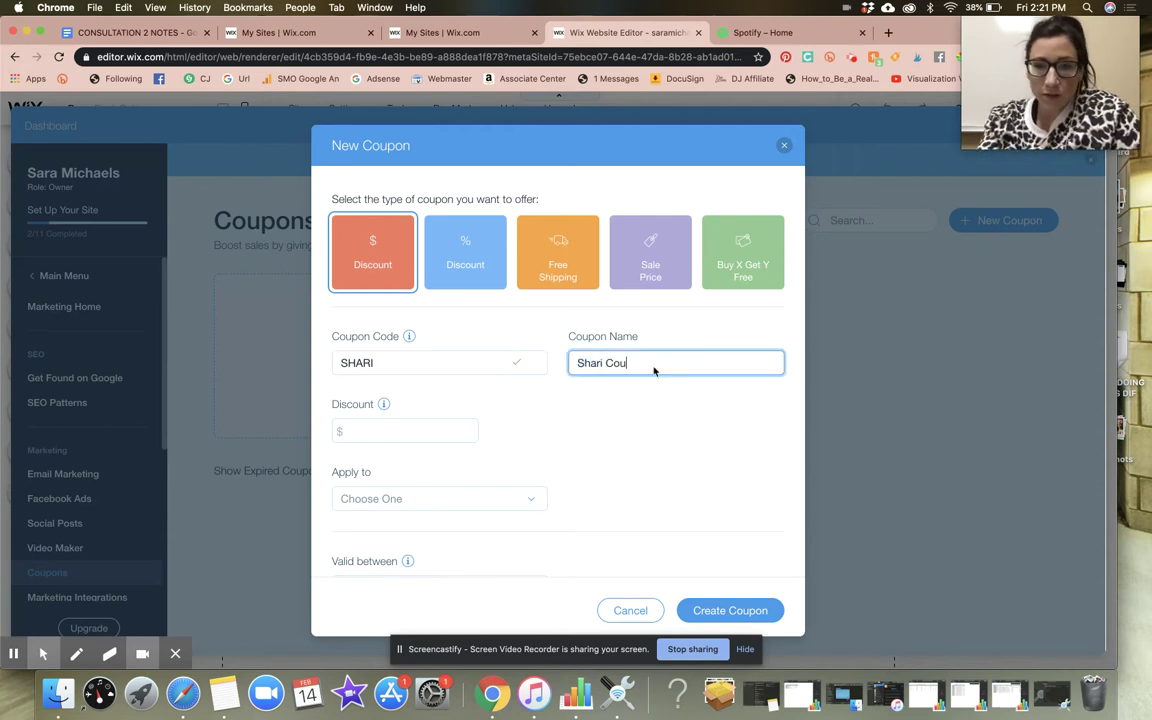
click(396, 432)
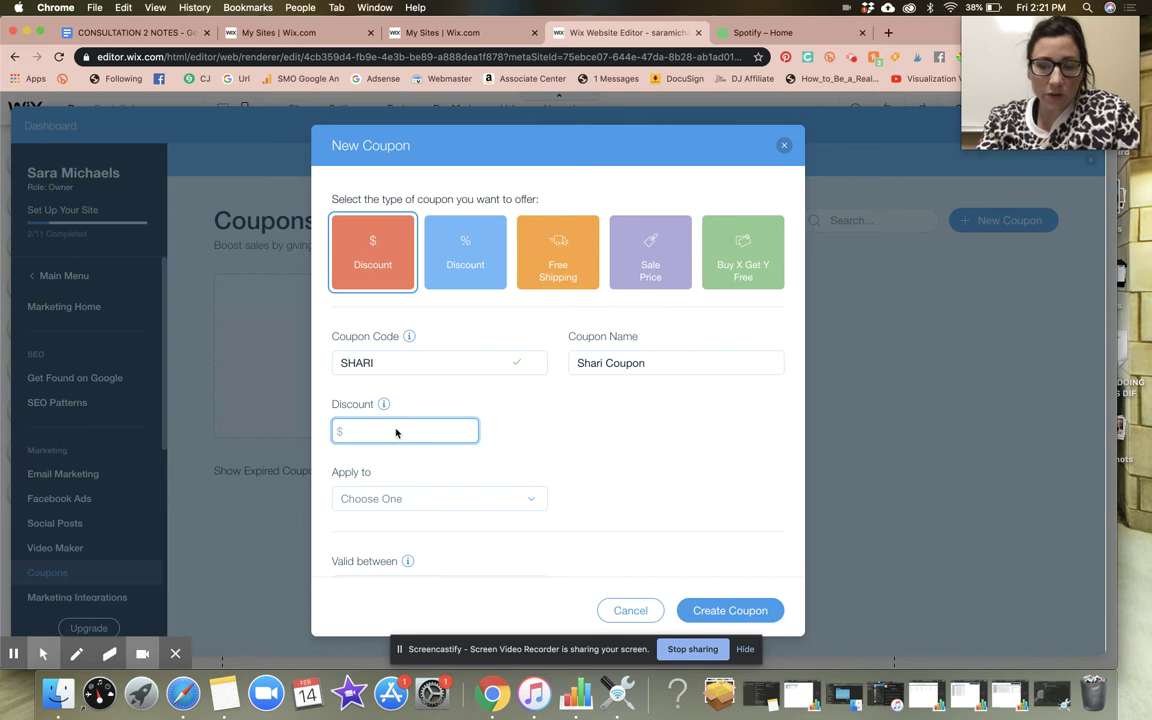
text(497)
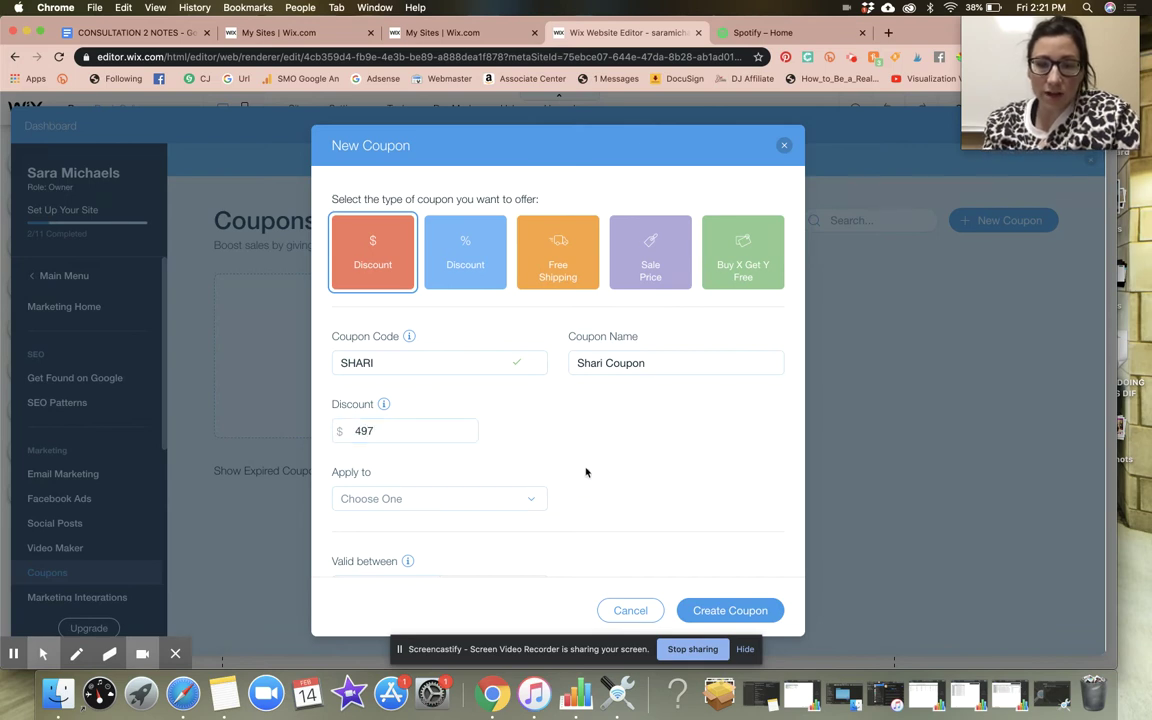
Set the coupon's Apply to option to Specific service and open the Service list
scroll(586, 472, down, 3)
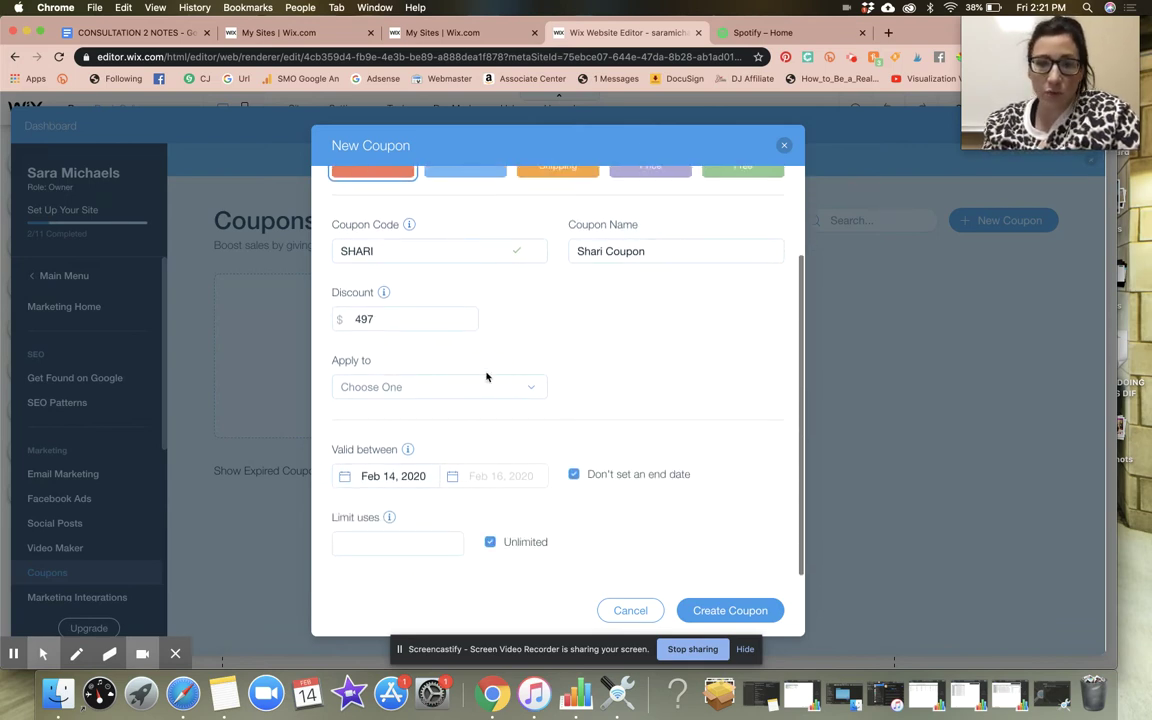
click(470, 387)
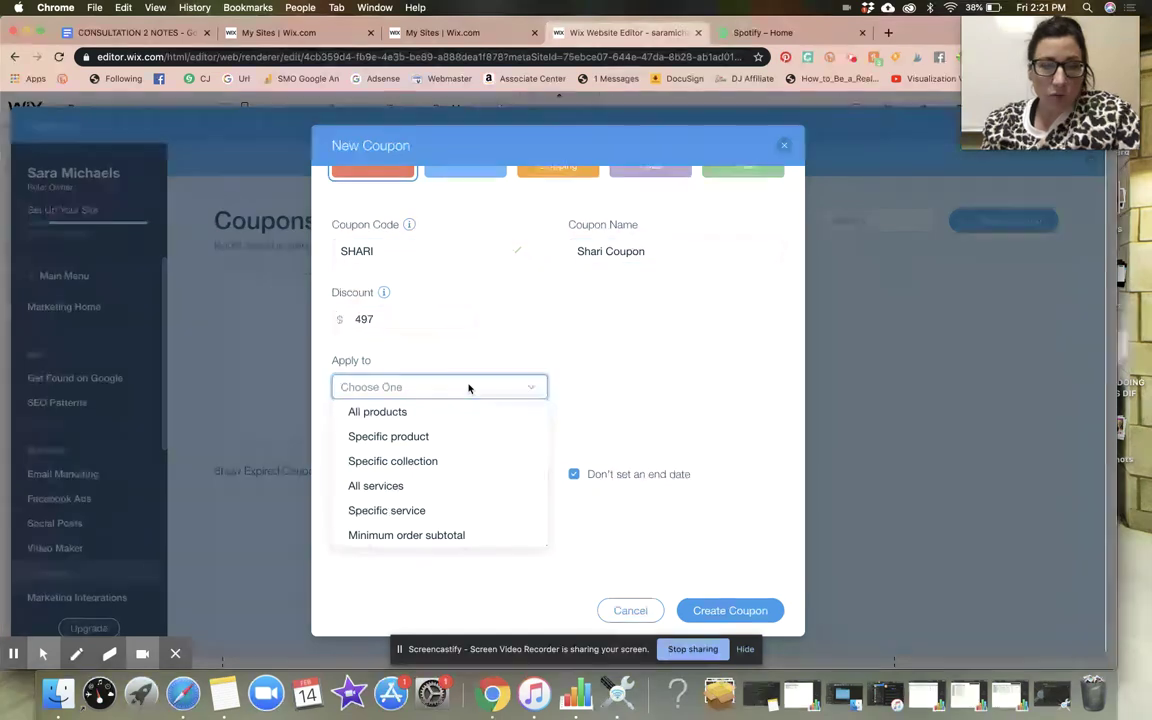
click(417, 512)
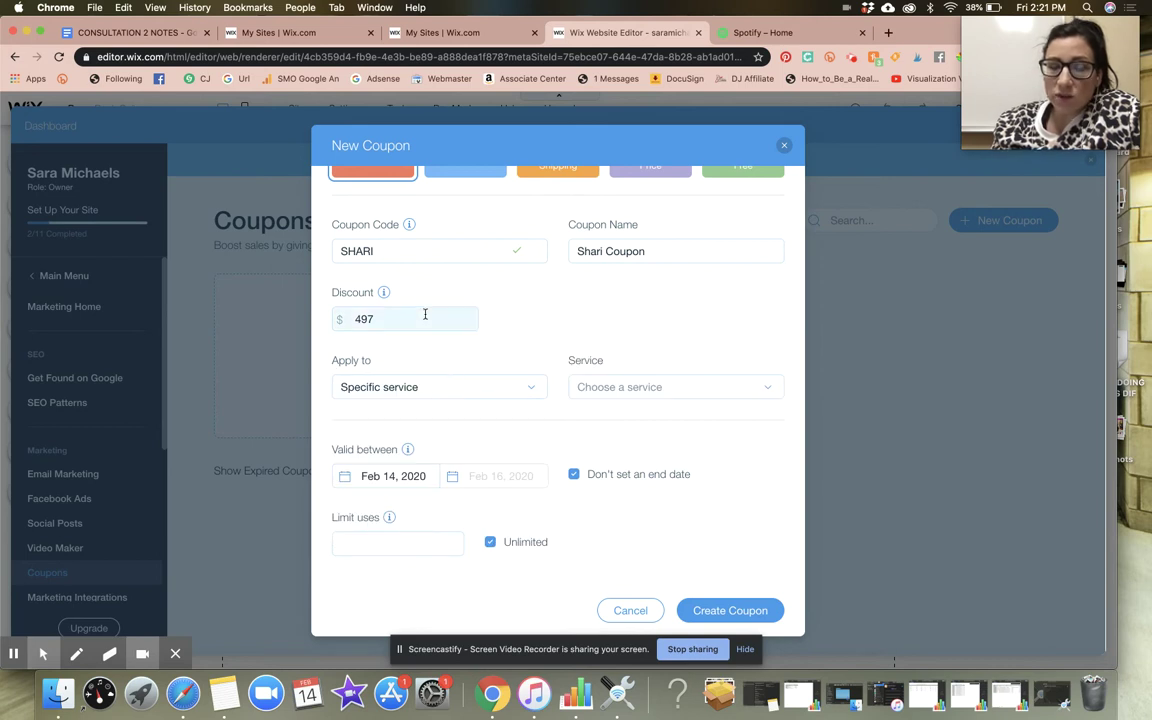
scroll(460, 250, up, 2)
scroll(488, 240, down, 2)
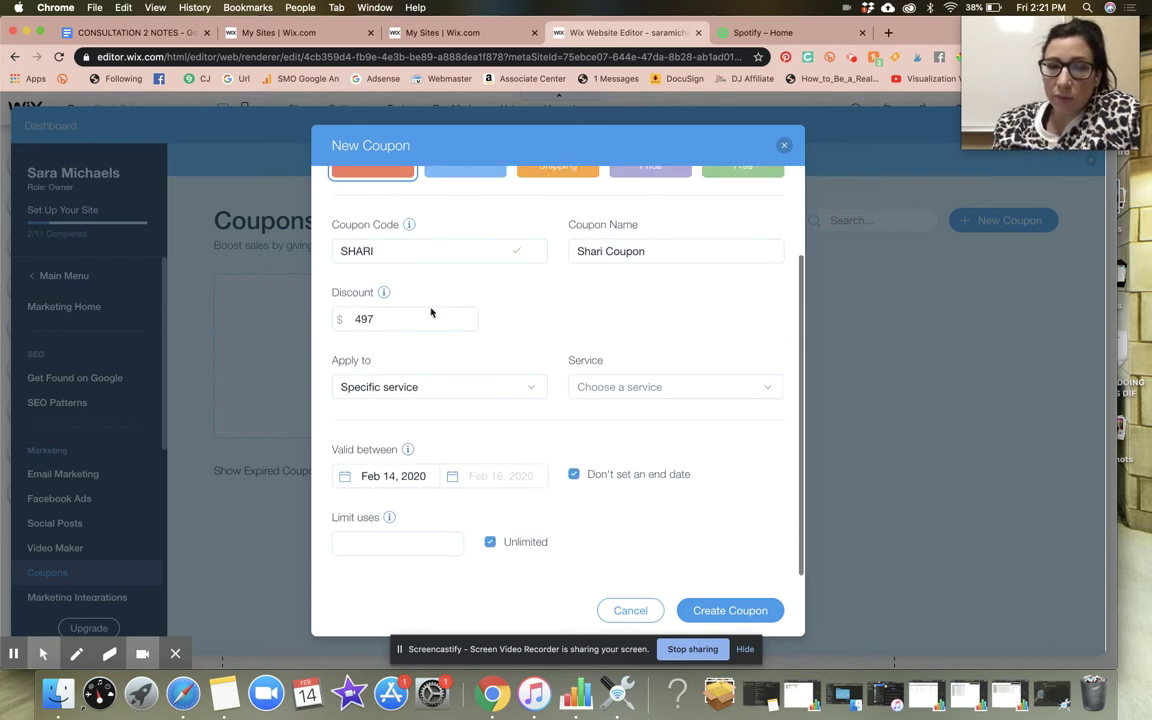
click(410, 392)
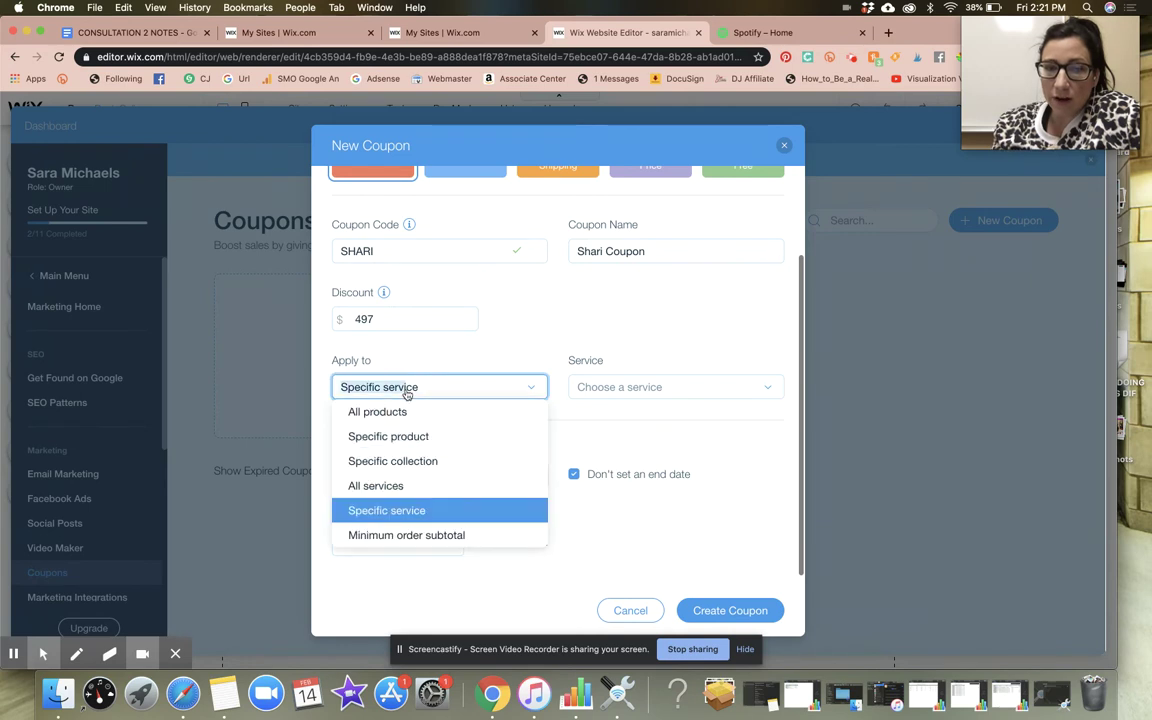
click(385, 510)
click(590, 392)
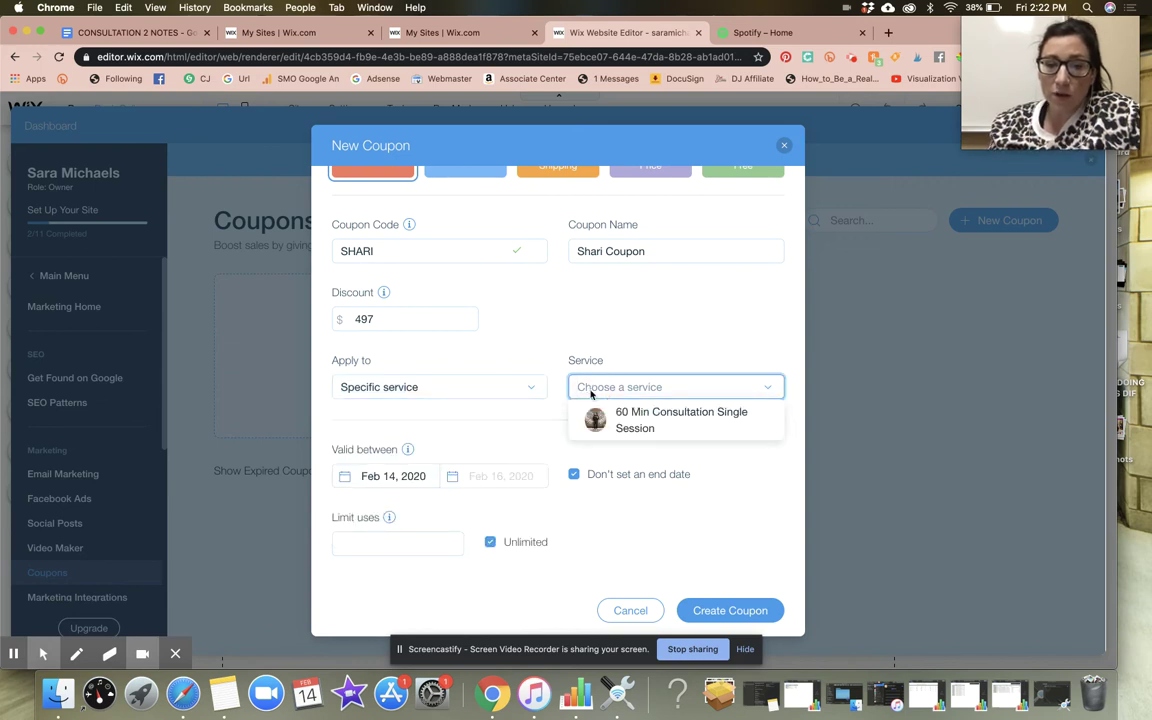
Apply the coupon to 60 Min Consultation Single Session with no end date
click(700, 412)
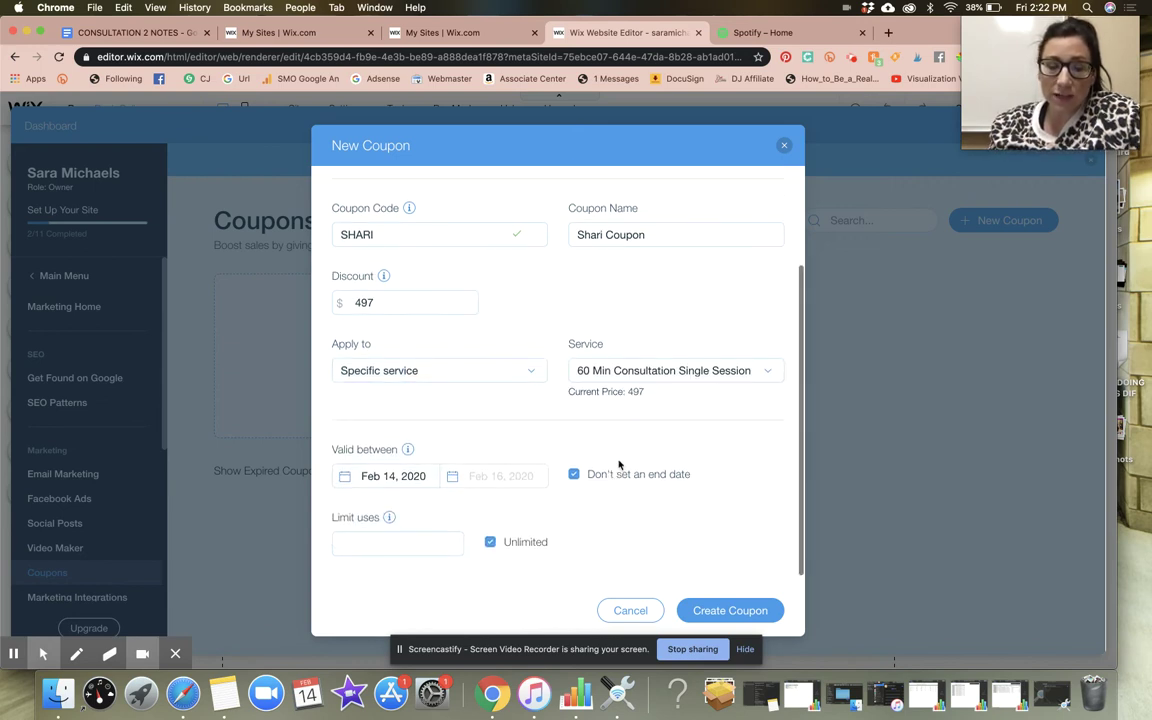
click(500, 480)
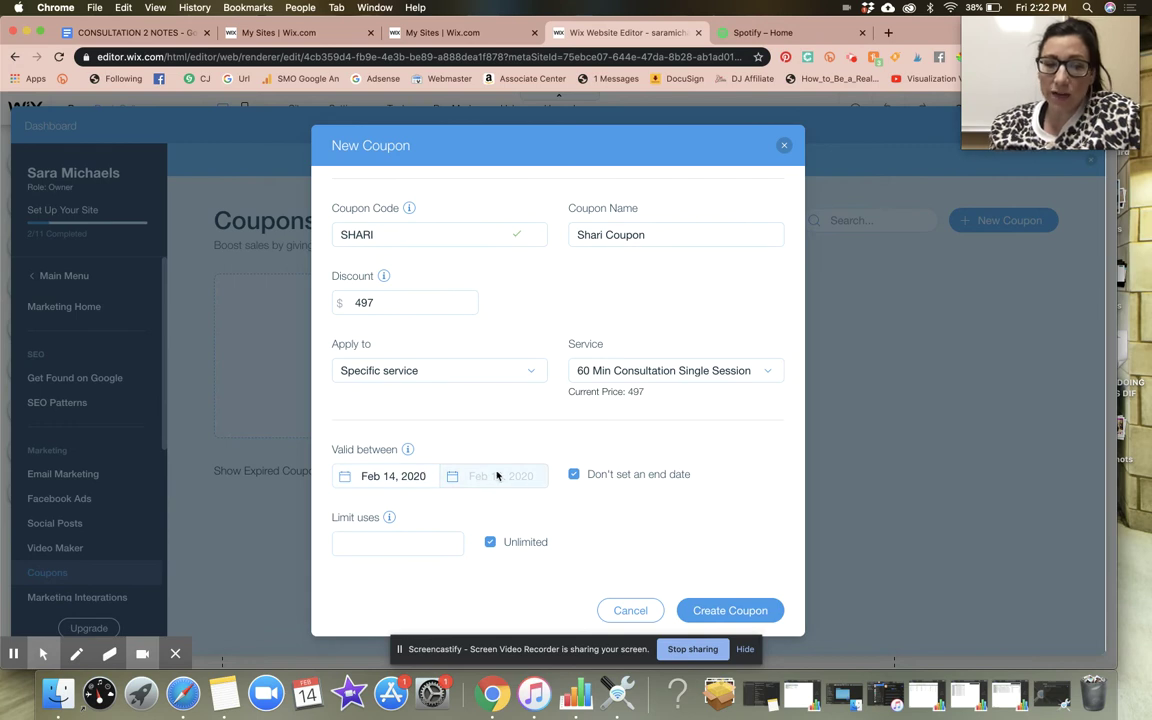
click(577, 476)
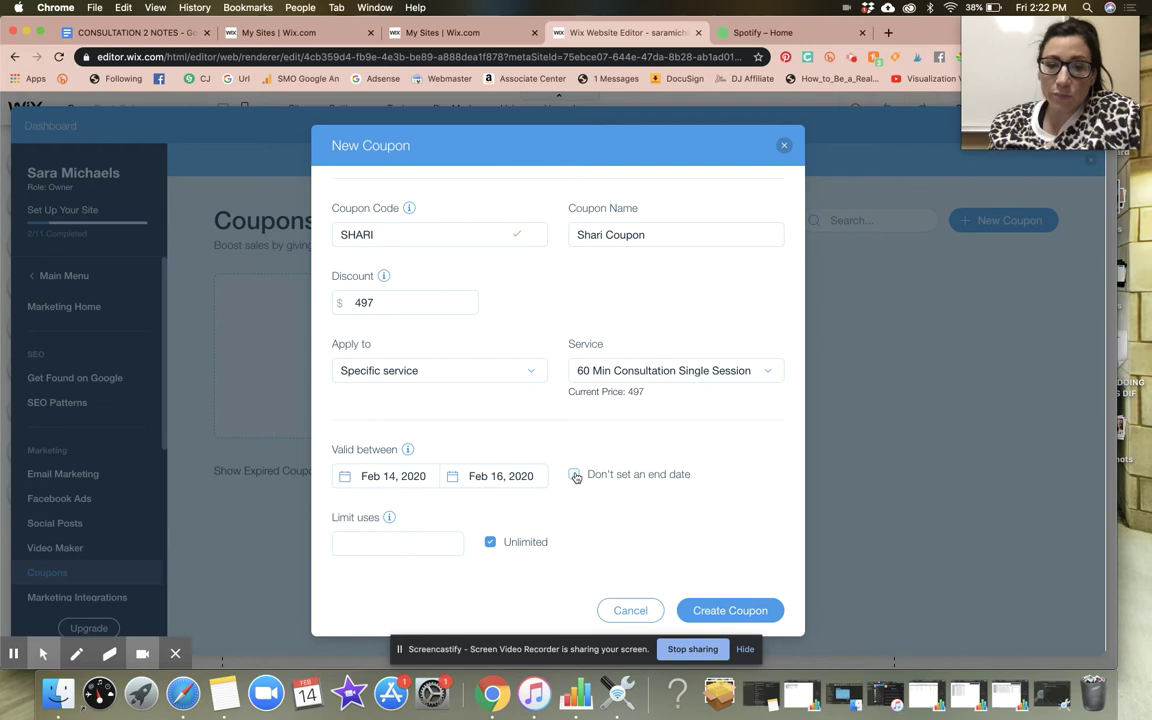
click(576, 477)
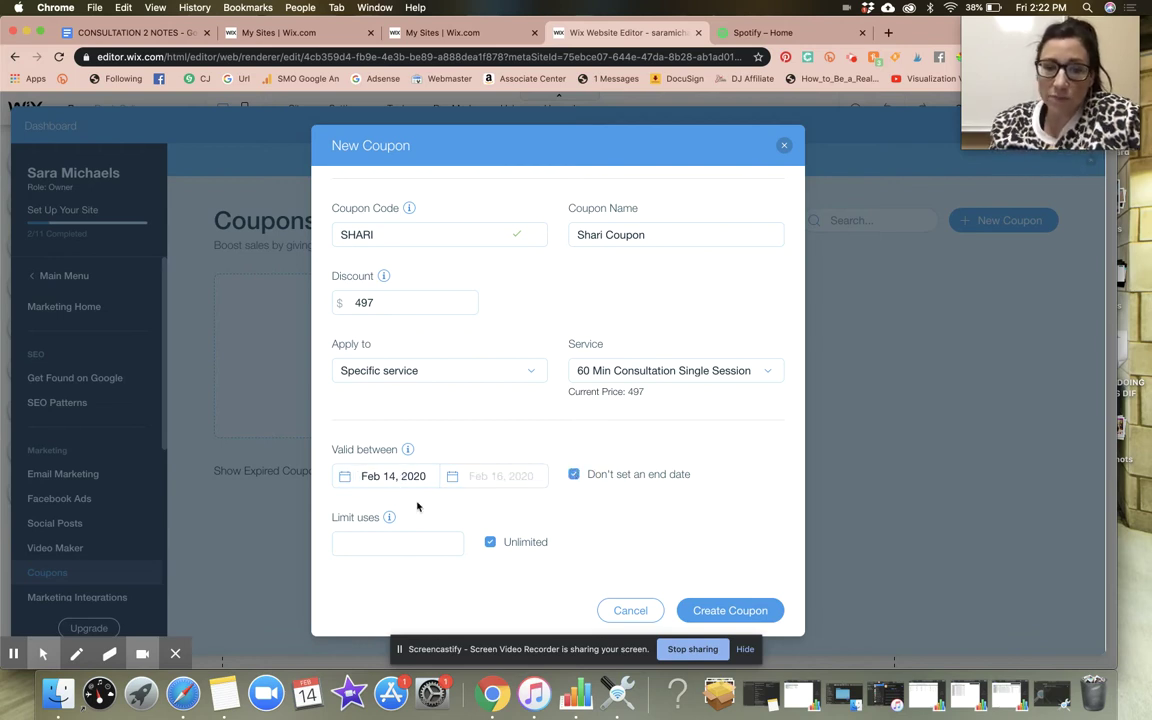
click(575, 475)
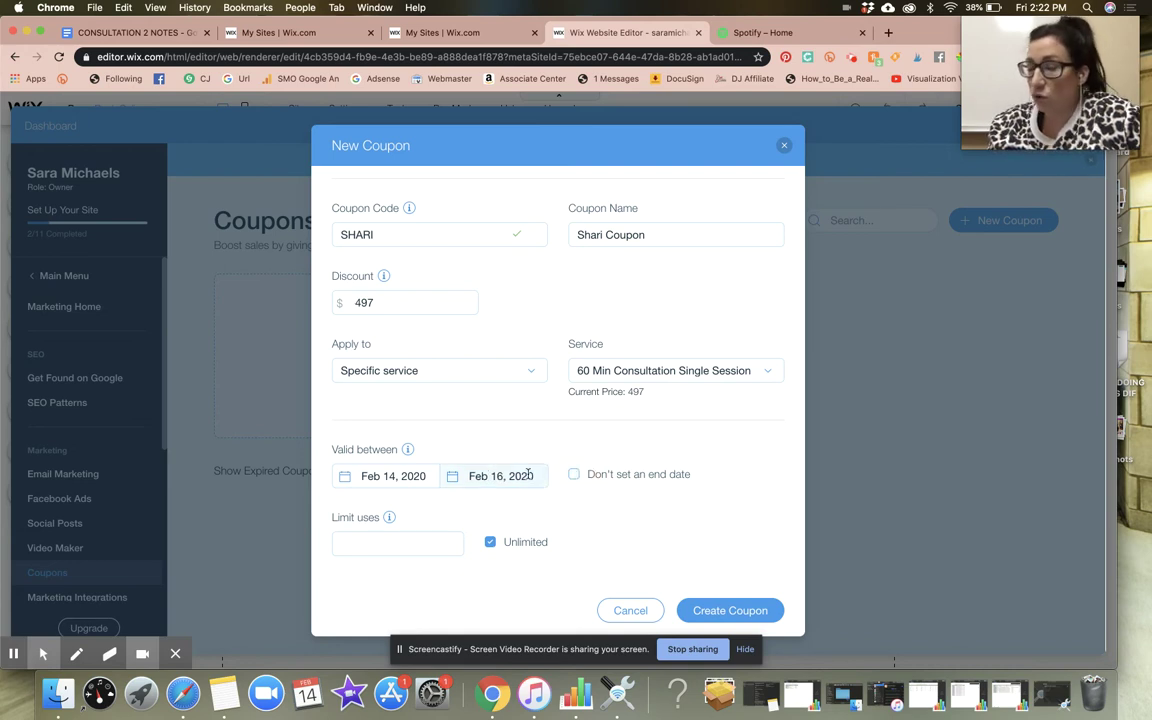
click(574, 474)
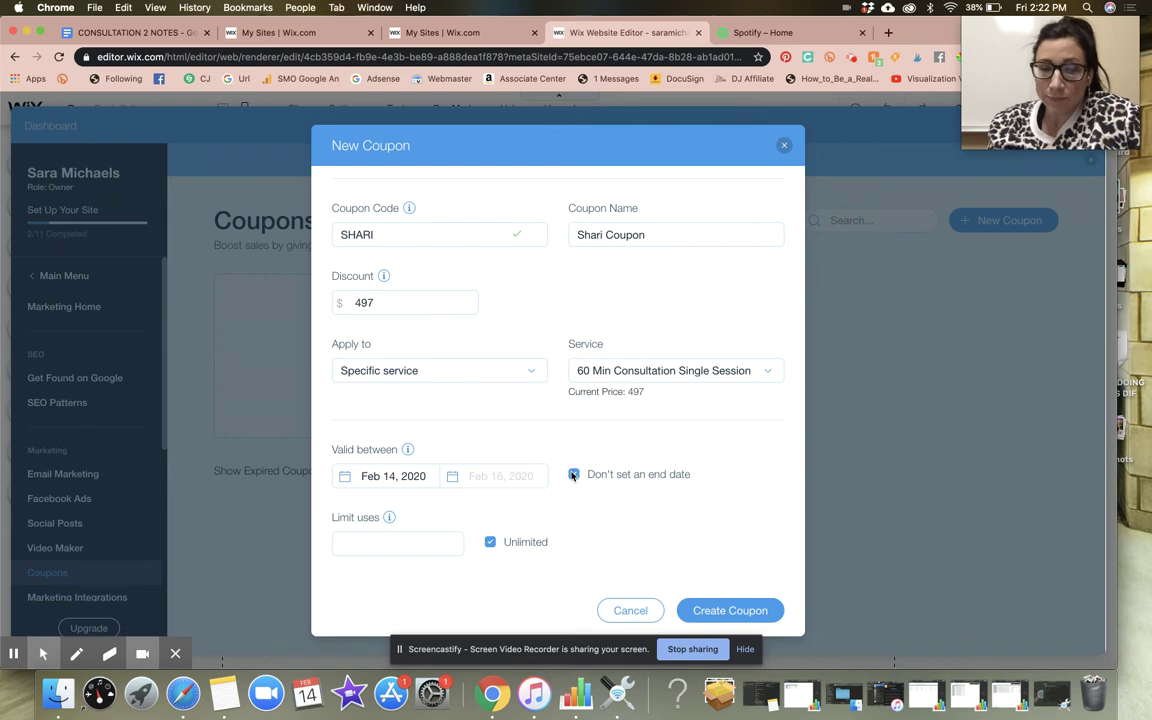
Turn off unlimited uses, limit the coupon to 1 use, and create it
click(372, 542)
text(1)
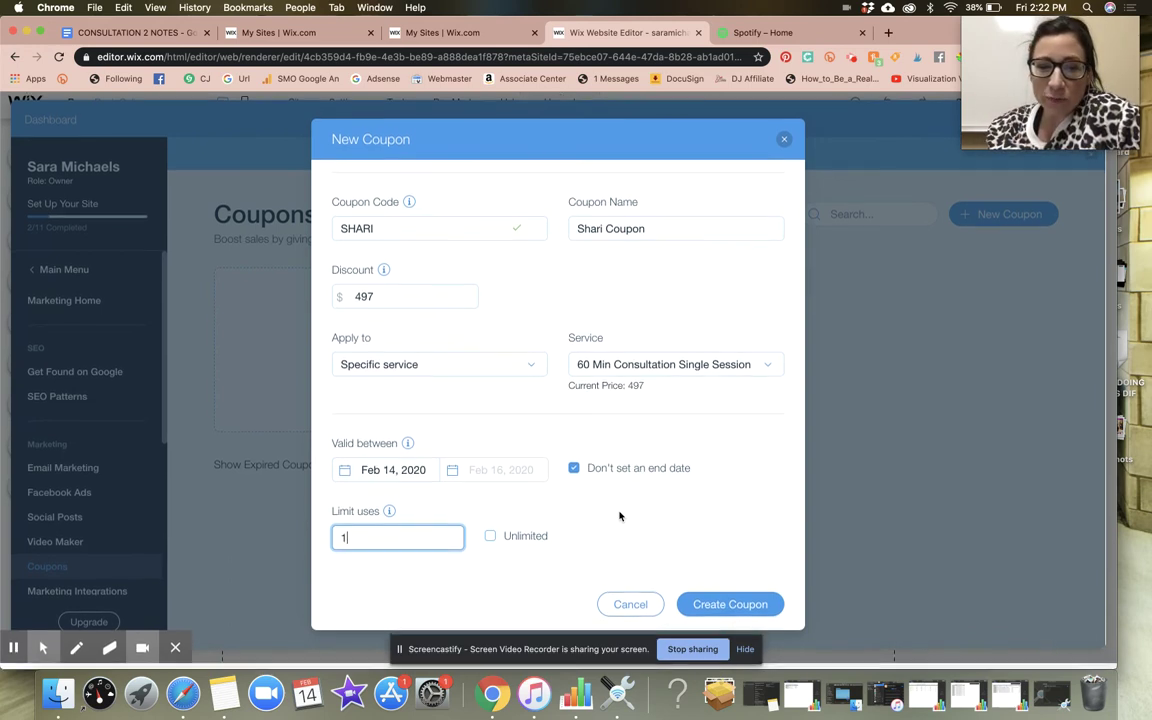
scroll(619, 516, up, 5)
scroll(619, 516, down, 5)
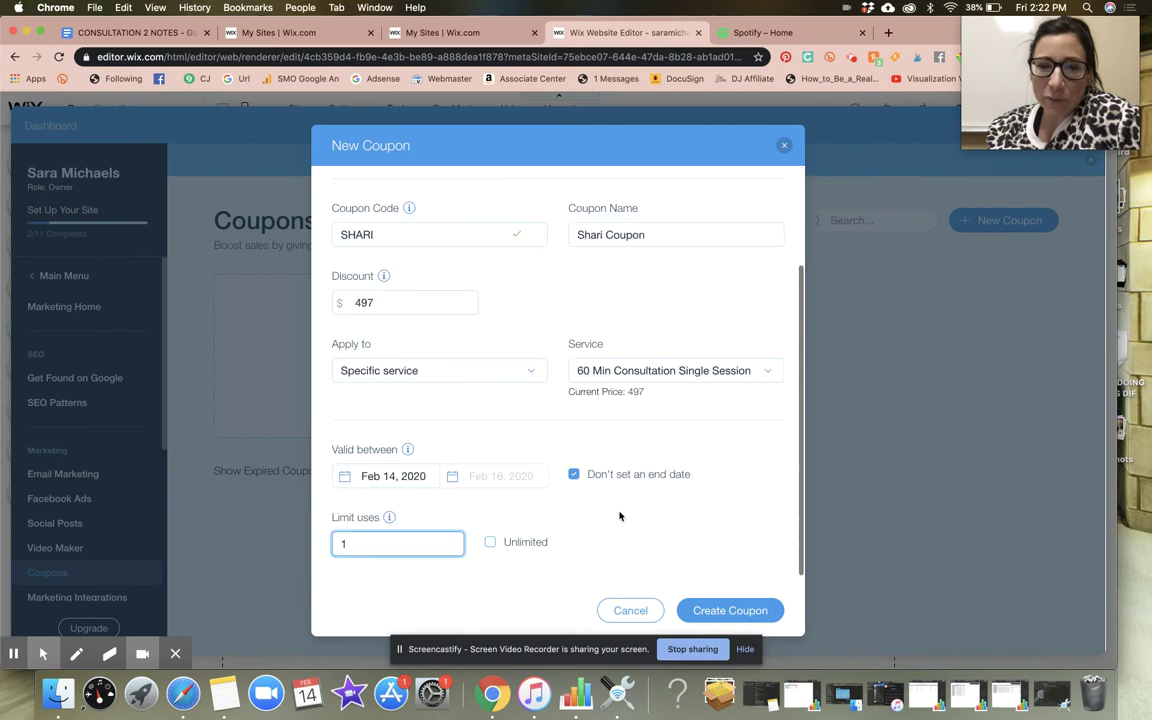
click(489, 542)
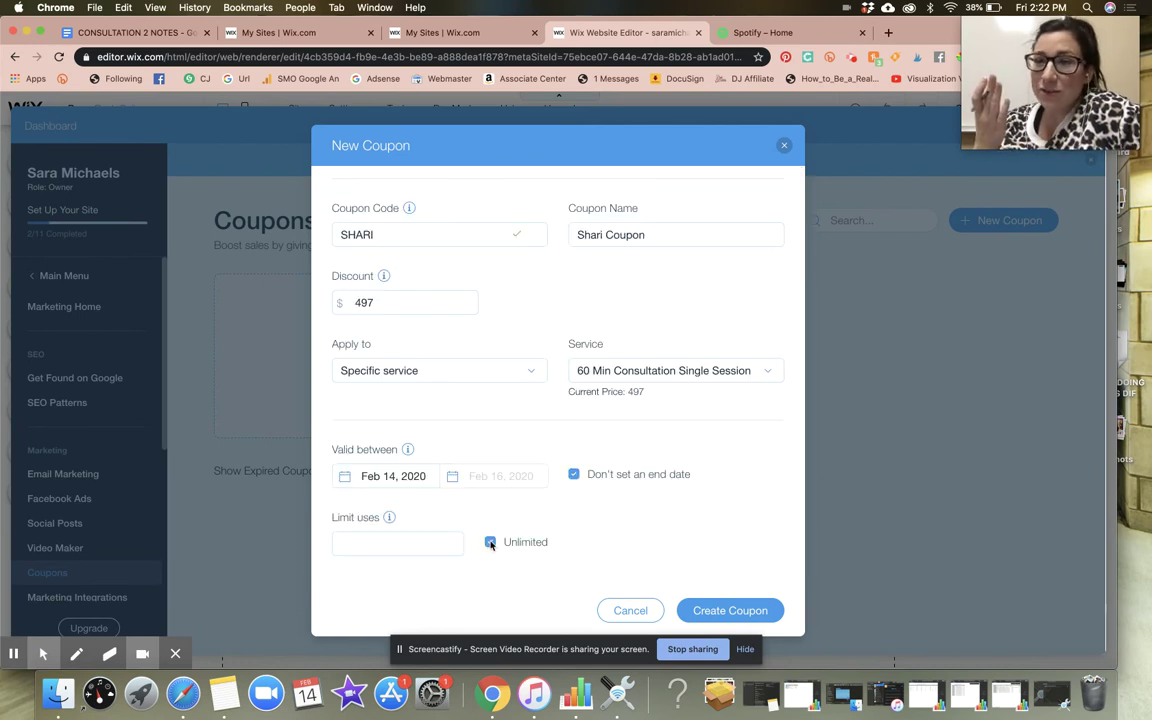
click(490, 542)
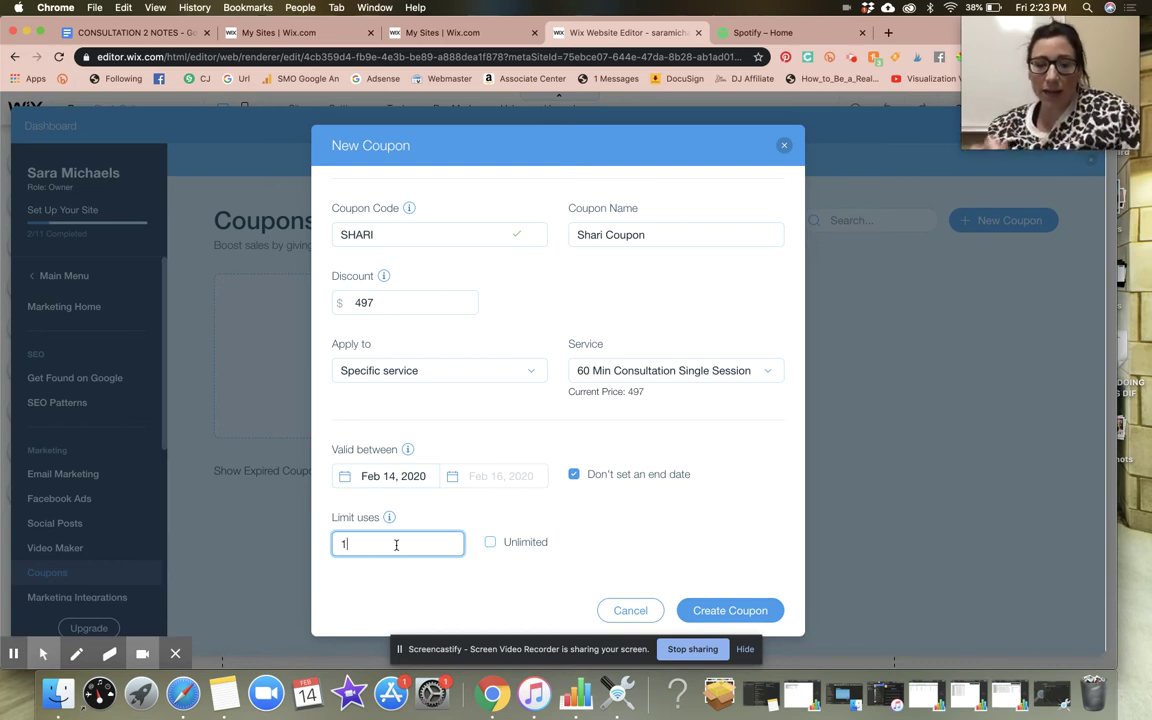
text(1)
click(735, 610)
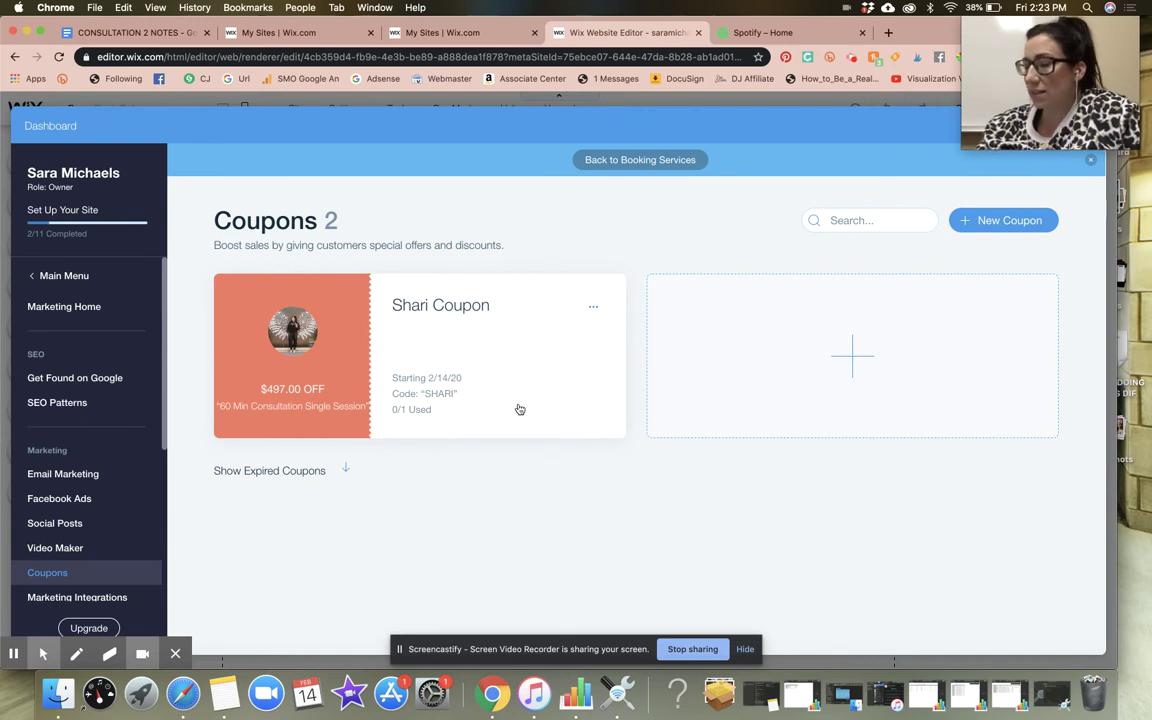
Review the new $497.00 coupon card, starting 2/14/20 with 0/1 uses, in the Coupons list
mouse_move(1051, 86)
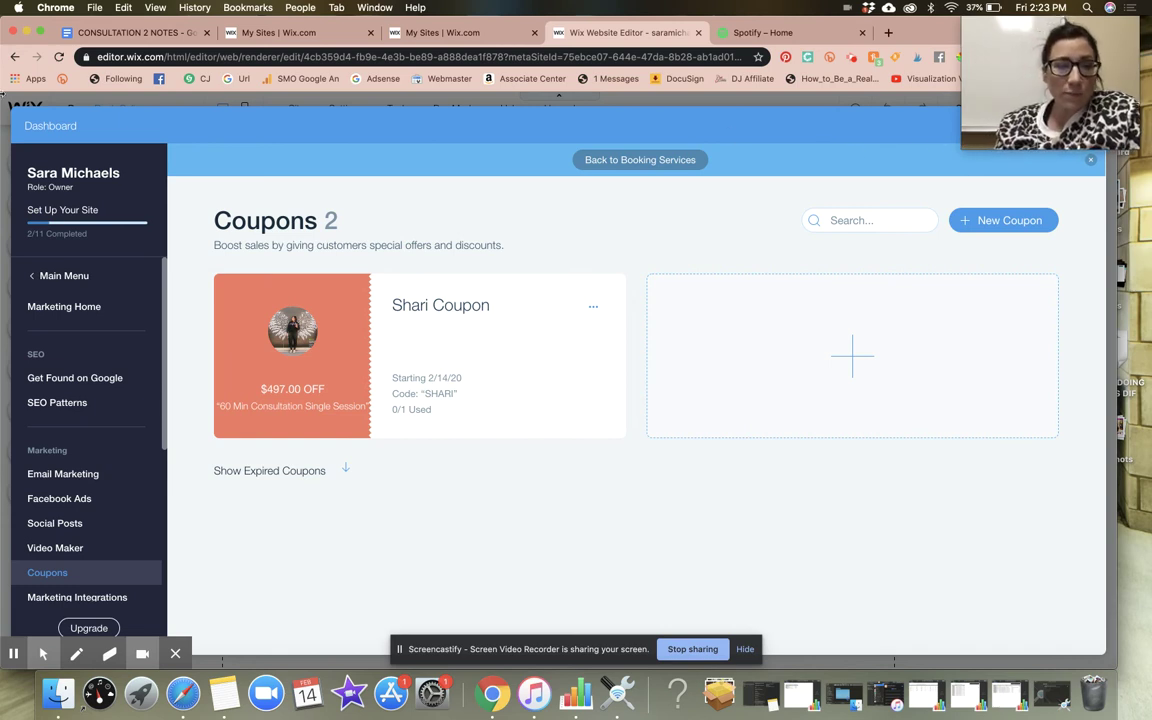
mouse_move(57, 222)
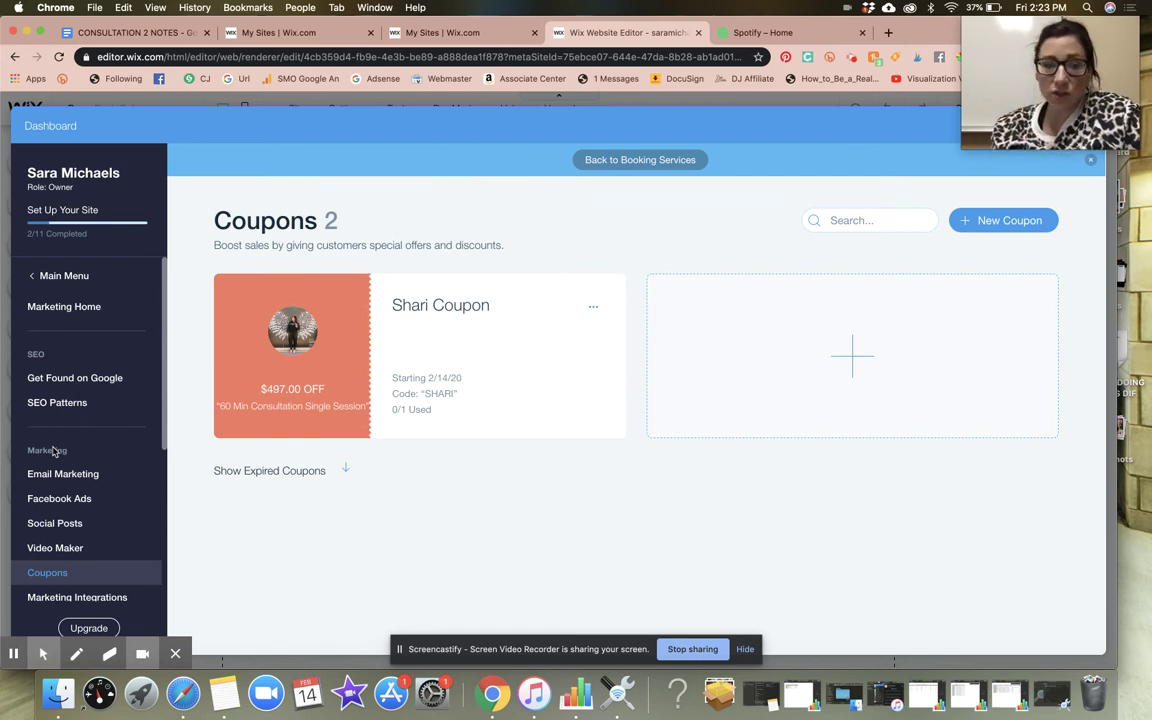
scroll(62, 447, down, 4)
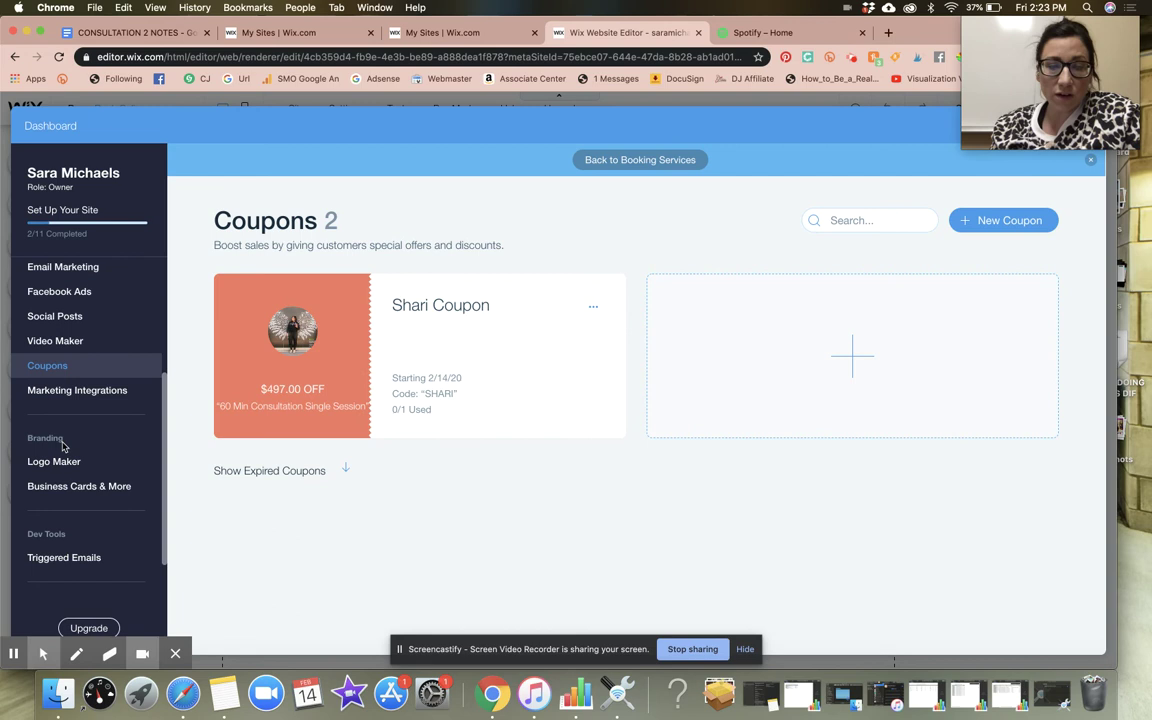
scroll(62, 447, up, 4)
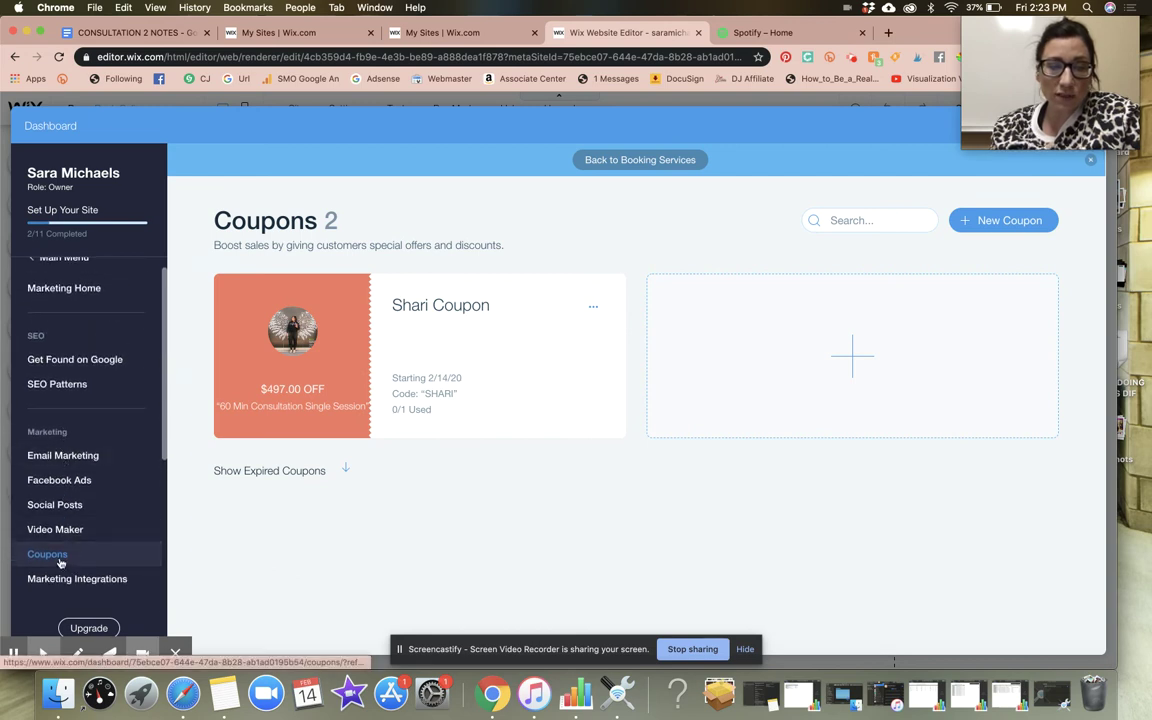
scroll(62, 310, up, 1)
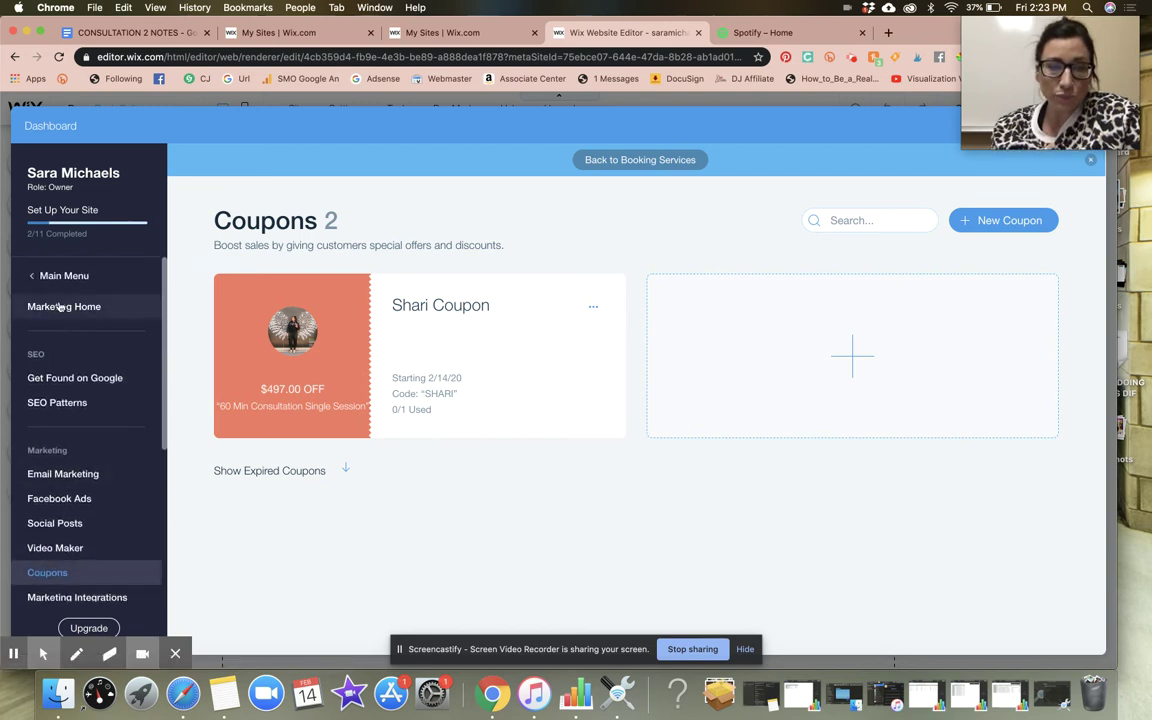
click(43, 276)
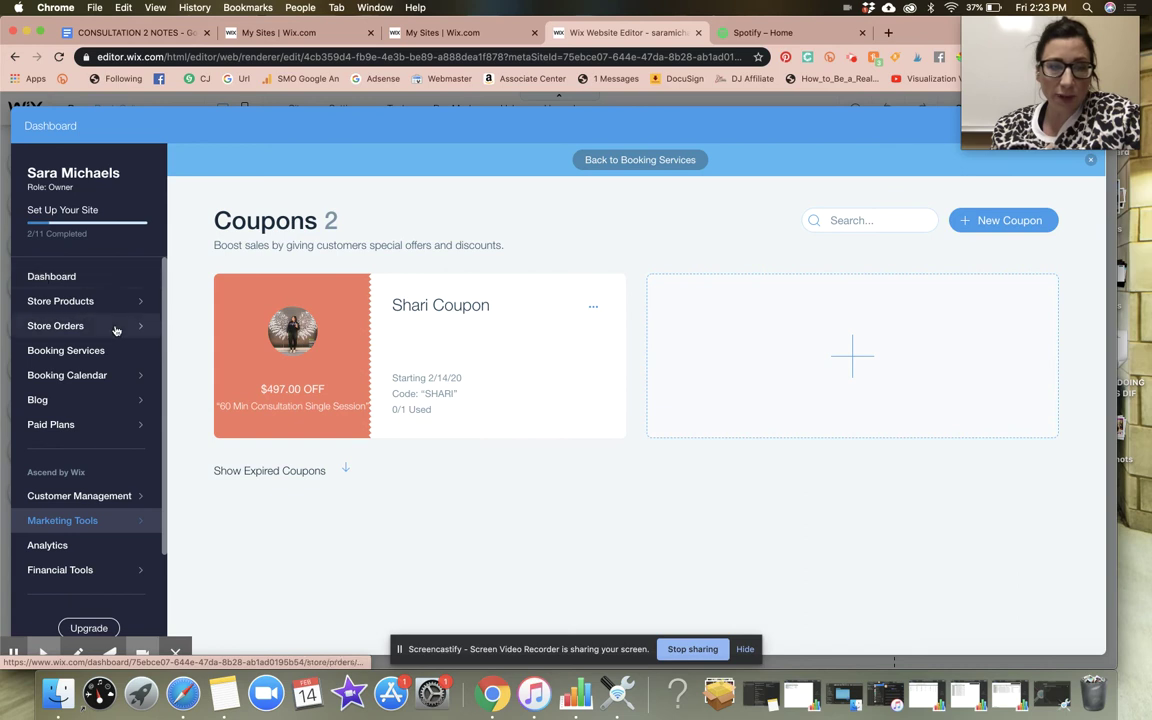
scroll(92, 415, down, 2)
click(90, 466)
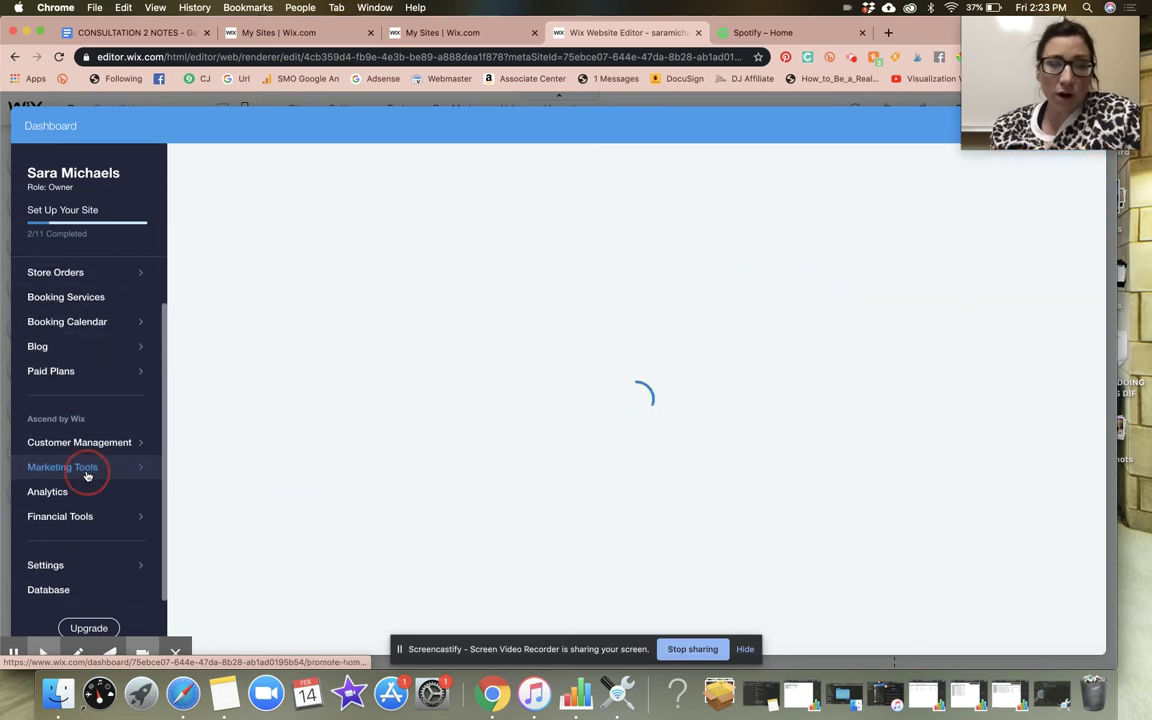
scroll(112, 480, down, 4)
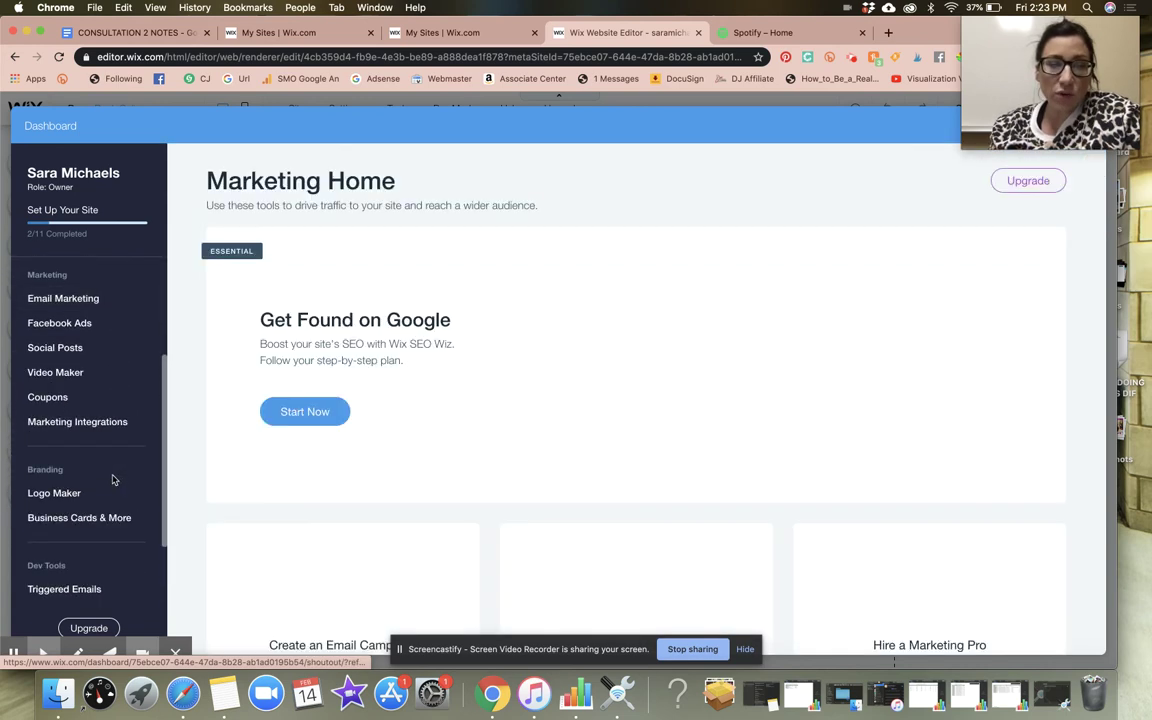
click(47, 398)
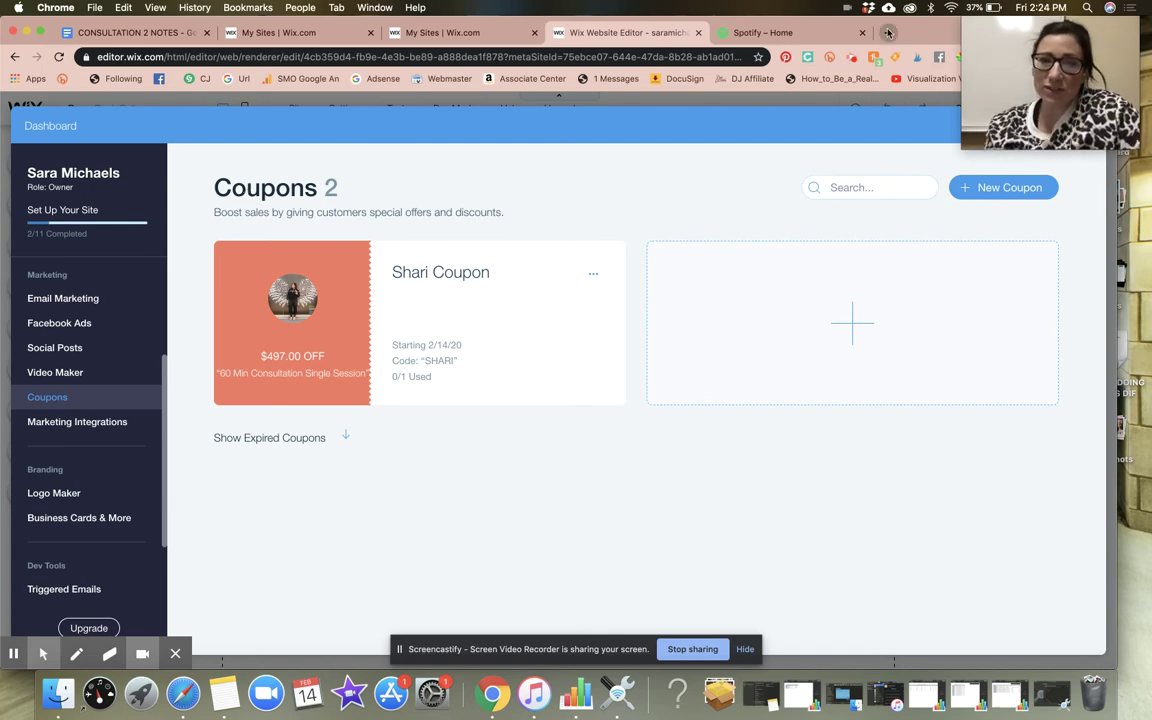
click(888, 33)
Load styleityourselfcourse.com and scroll through its quicklinks, portfolio and launch sections
text(styleityou)
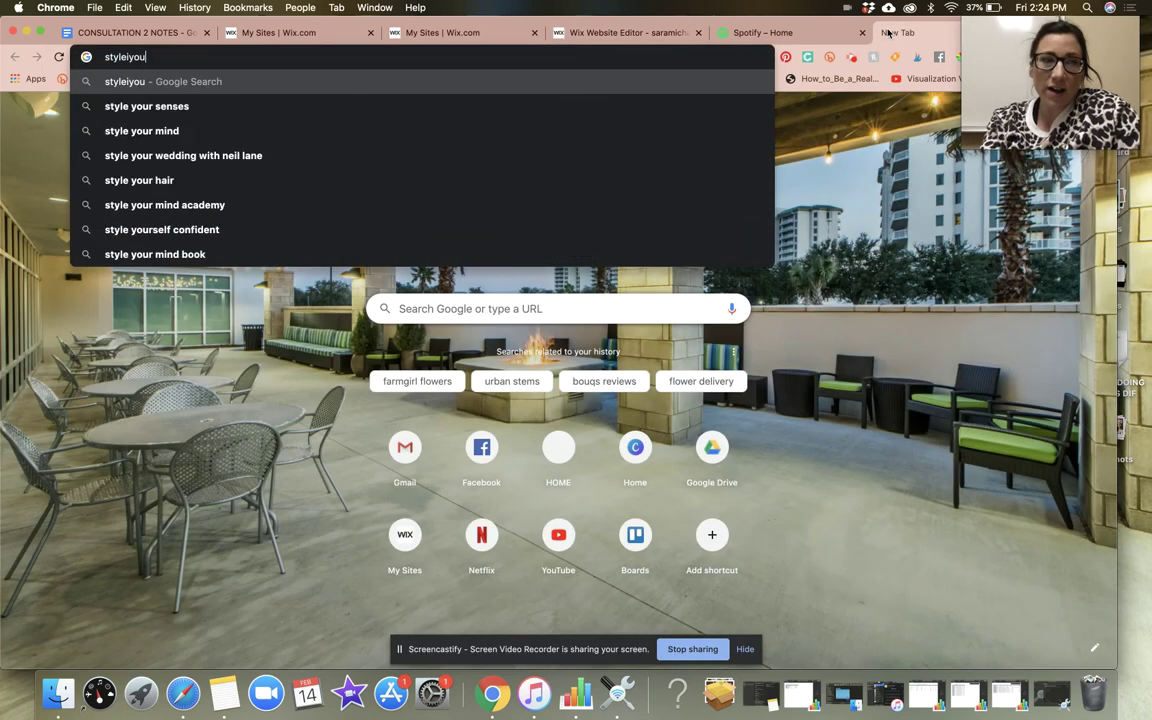
text(rselfcourse.com)
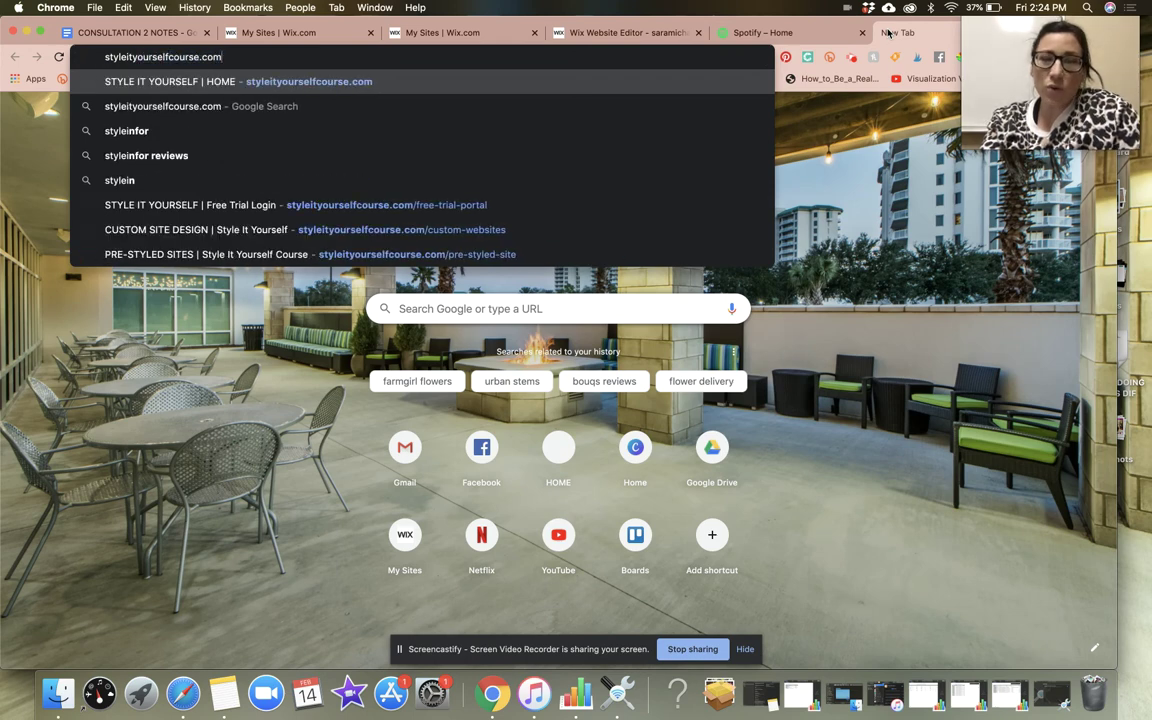
key(Return)
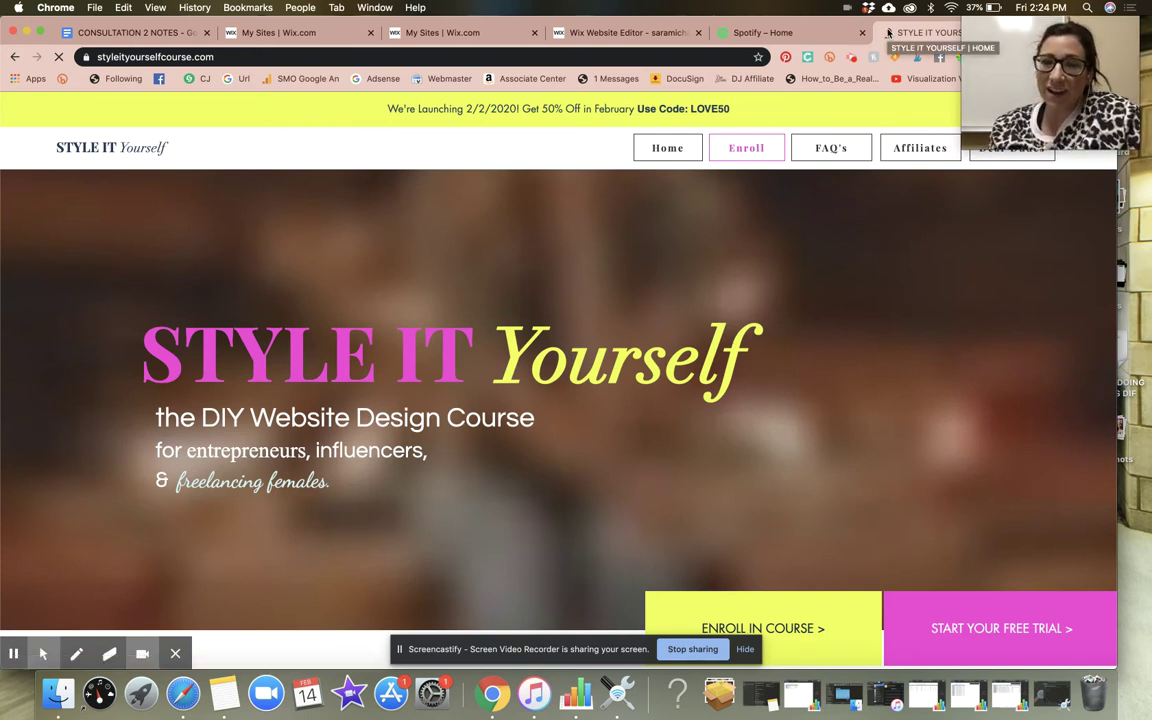
scroll(921, 343, down, 2)
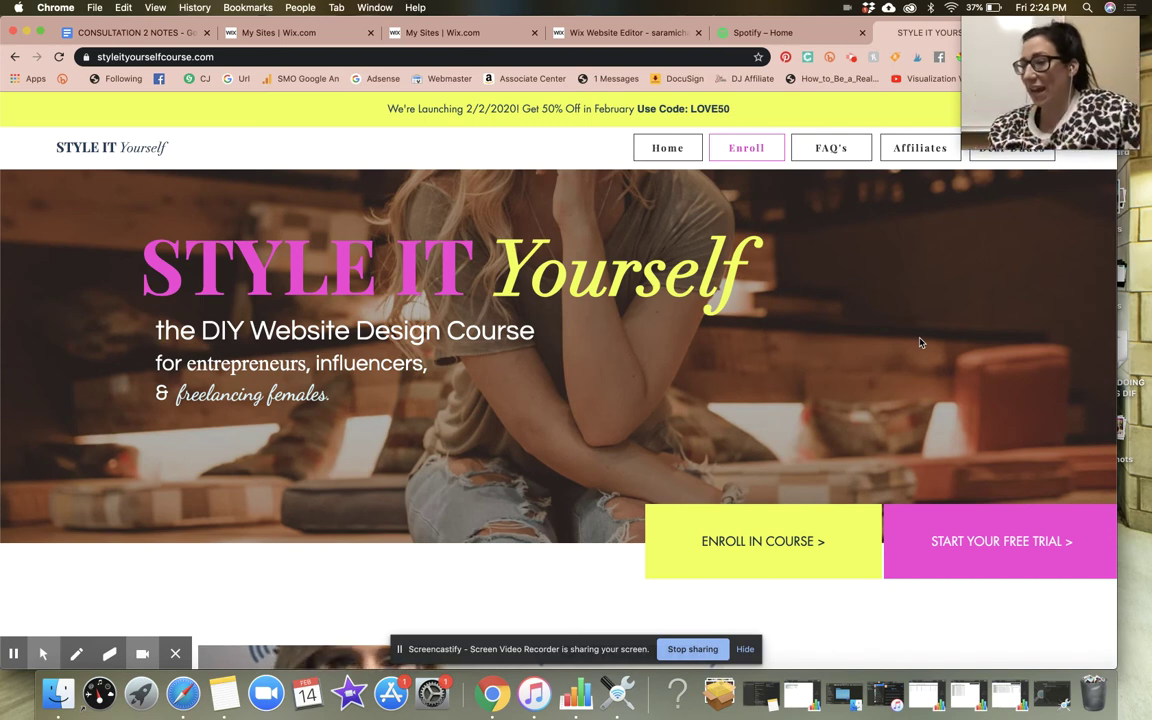
scroll(920, 343, down, 10)
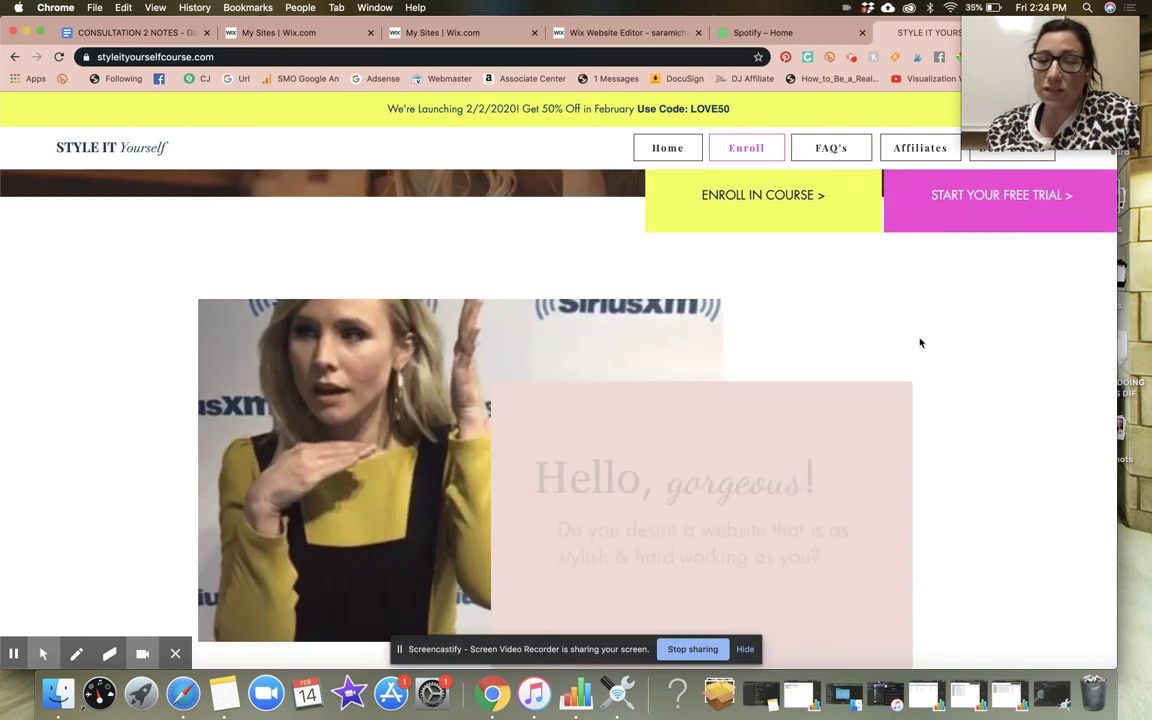
scroll(920, 343, up, 10)
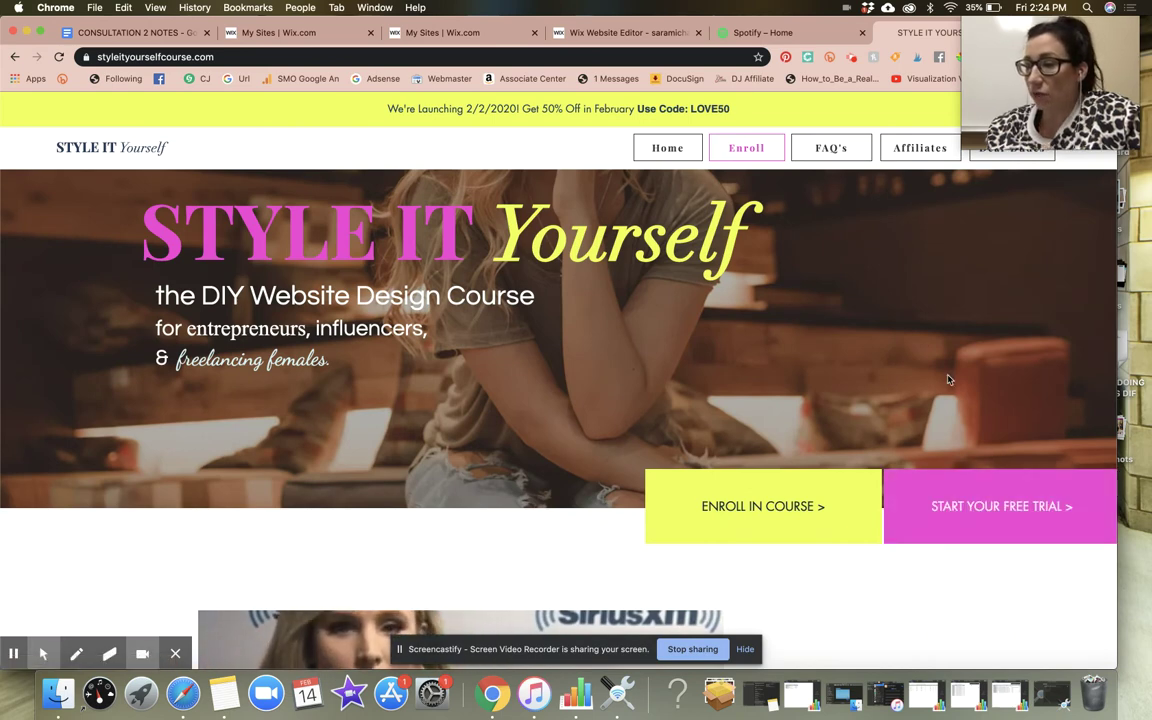
scroll(948, 380, down, 2)
scroll(948, 380, down, 2)
scroll(948, 380, up, 5)
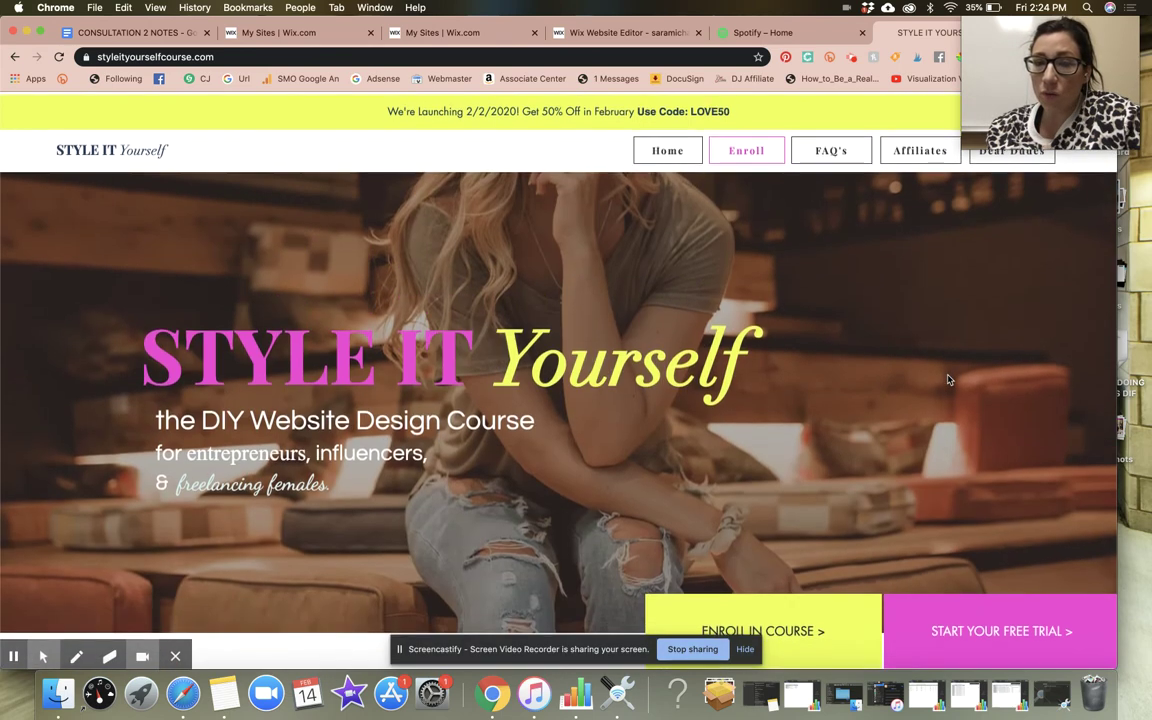
scroll(948, 380, down, 10)
scroll(948, 380, down, 2)
scroll(940, 370, up, 12)
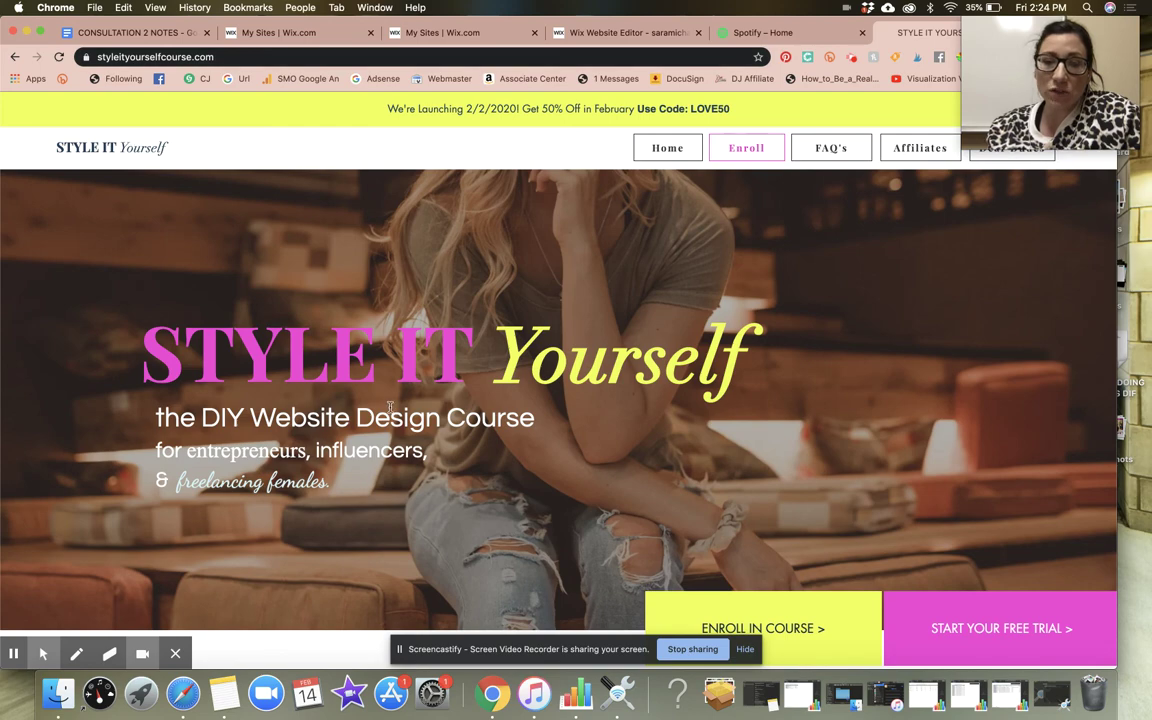
scroll(352, 365, down, 15)
scroll(391, 412, down, 10)
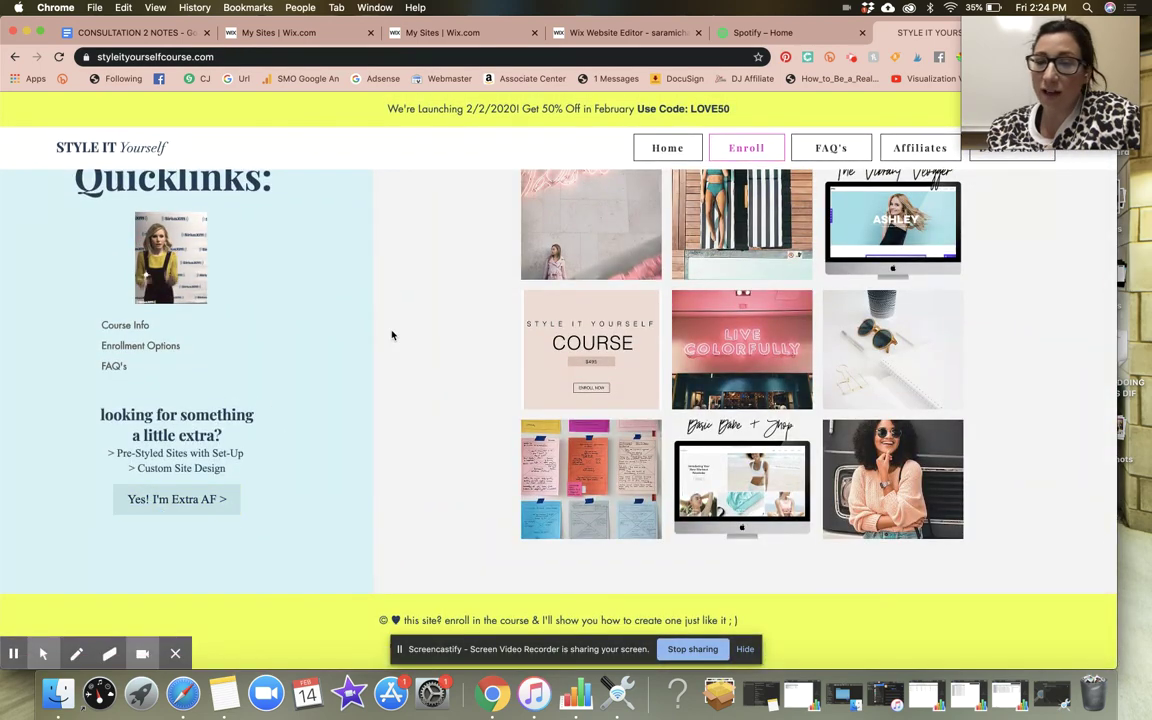
scroll(391, 334, up, 15)
scroll(391, 332, up, 10)
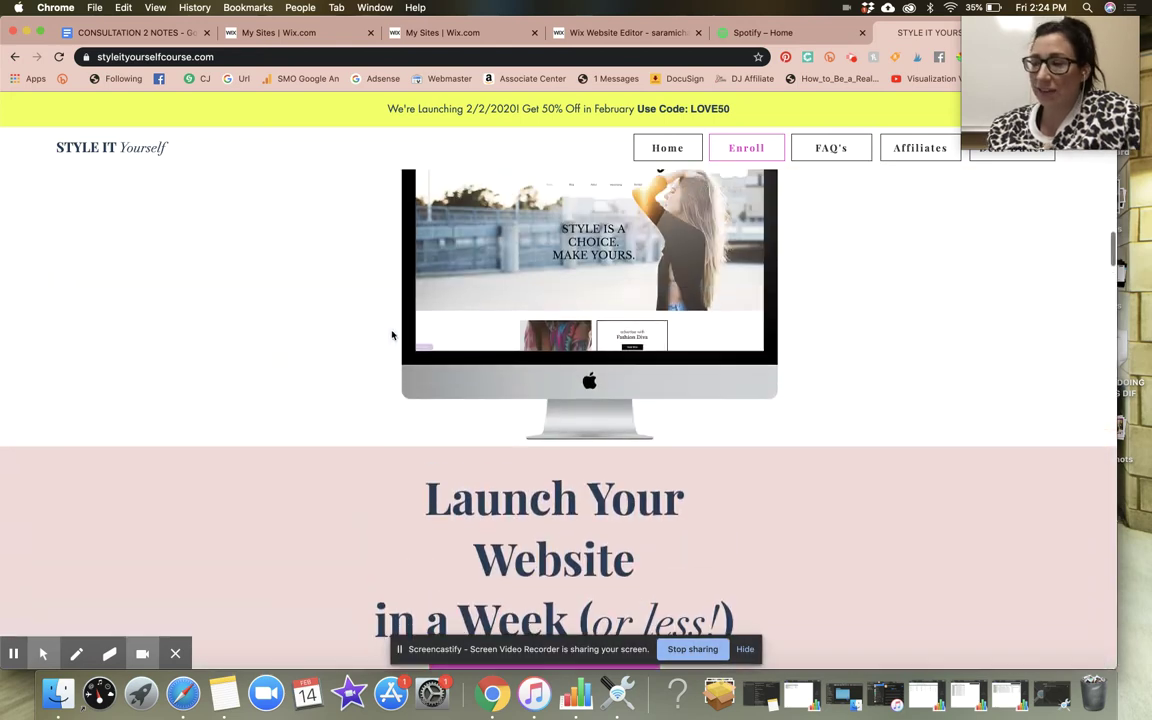